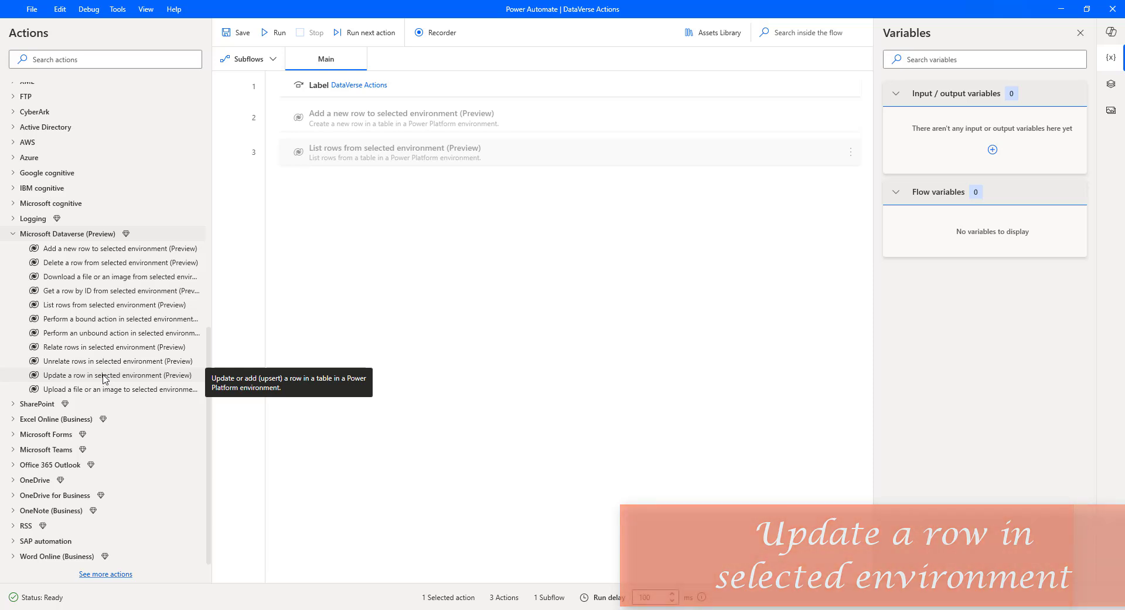
# Add an Update a row in selected environment action at the end of the flow, targeting Development Environment and the Products table.
pyautogui.moveTo(103, 378); pyautogui.dragTo(378, 375)
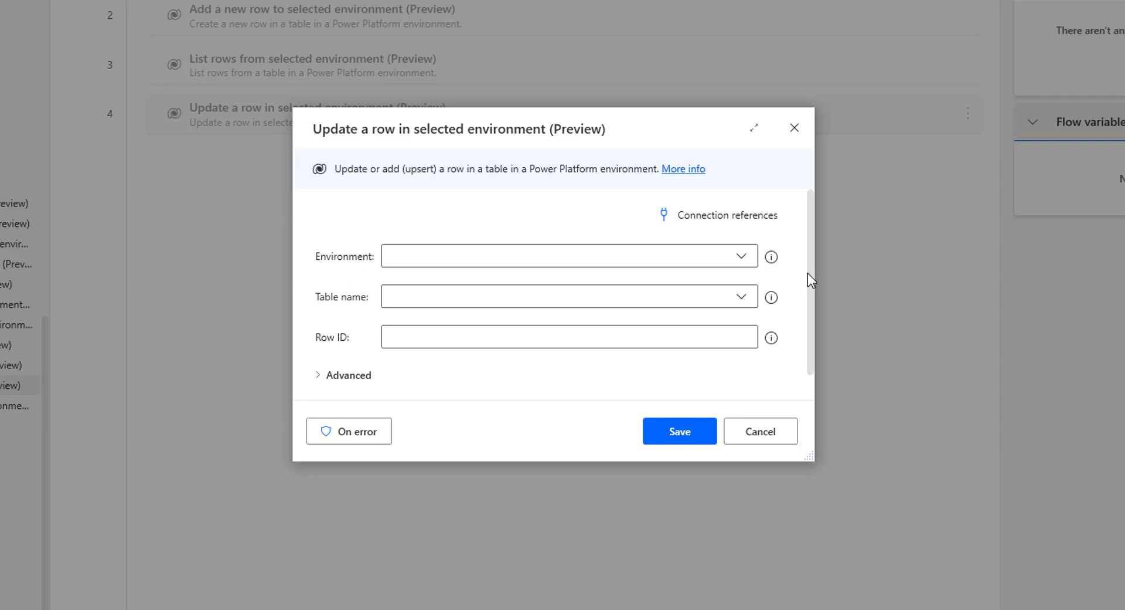
pyautogui.click(752, 267)
pyautogui.click(444, 296)
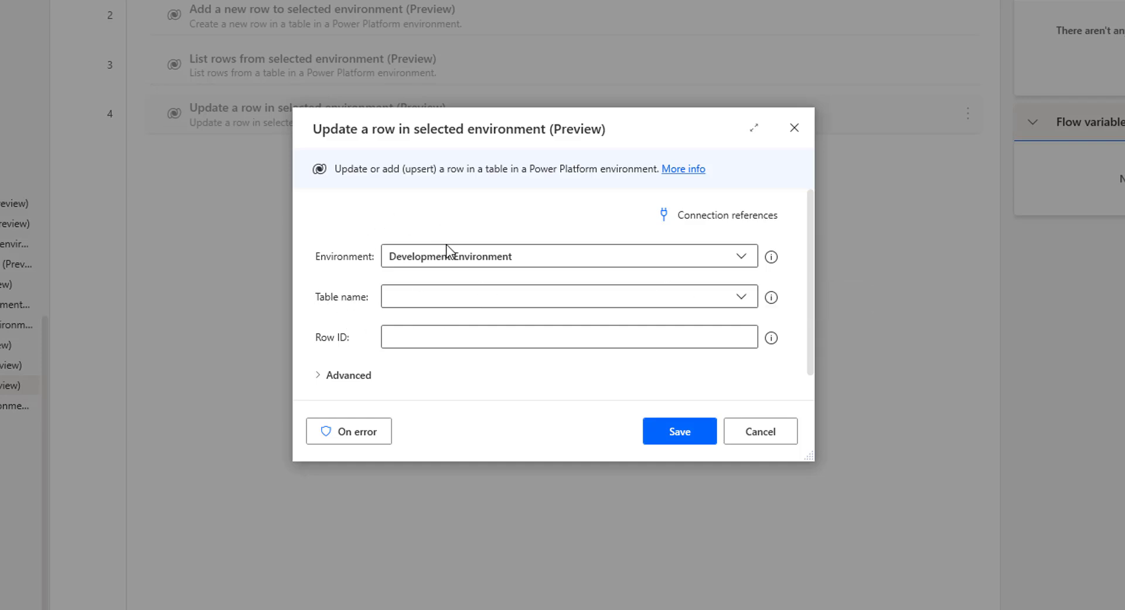
pyautogui.click(734, 300)
pyautogui.click(485, 342)
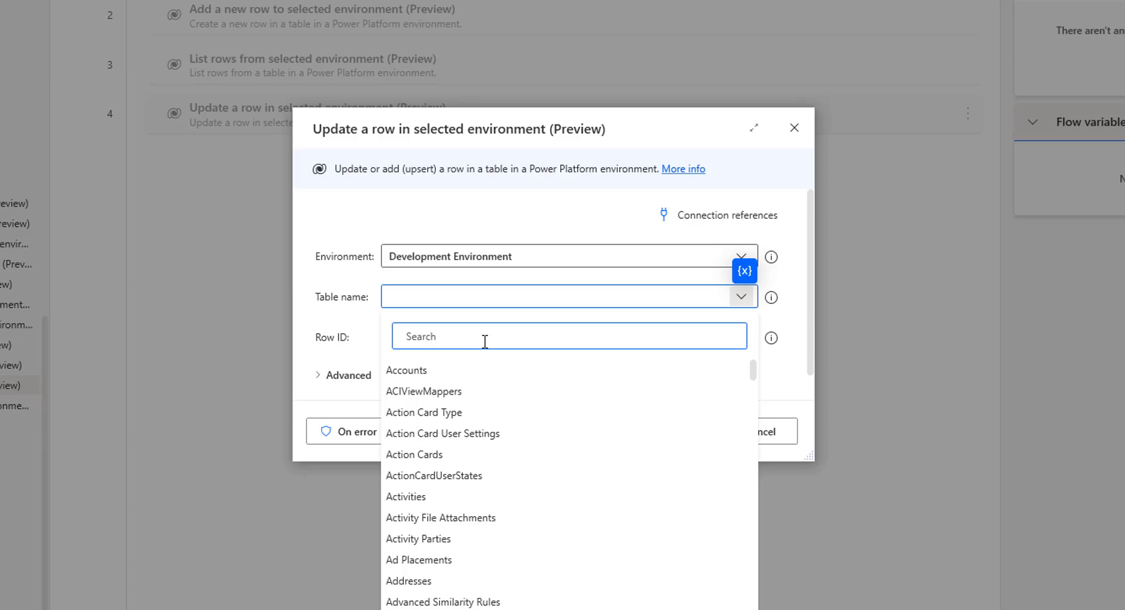
pyautogui.write('product')
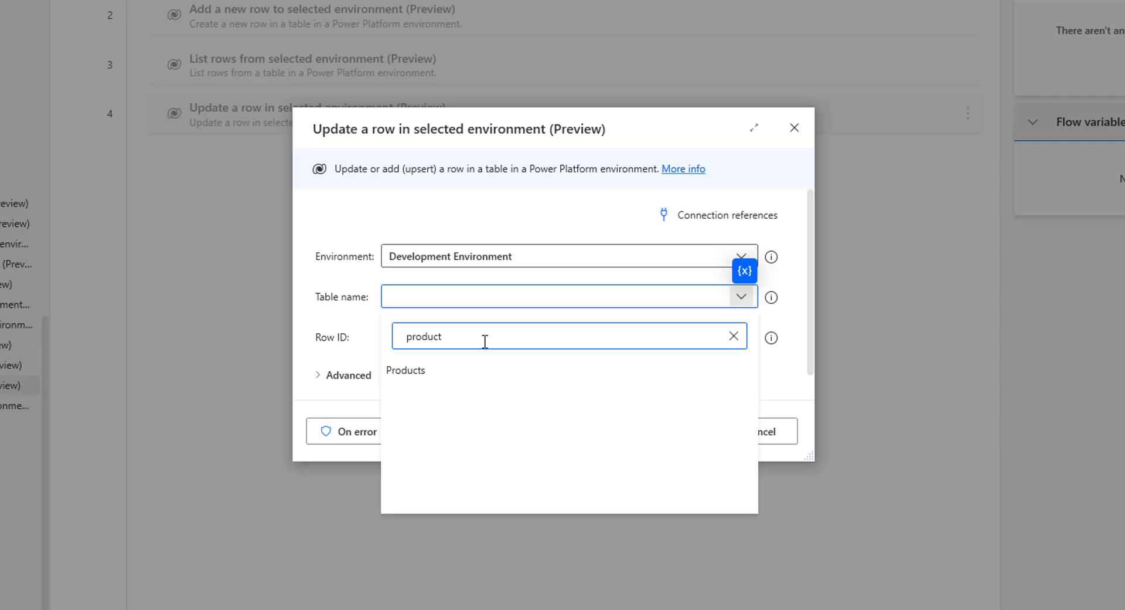
pyautogui.click(466, 371)
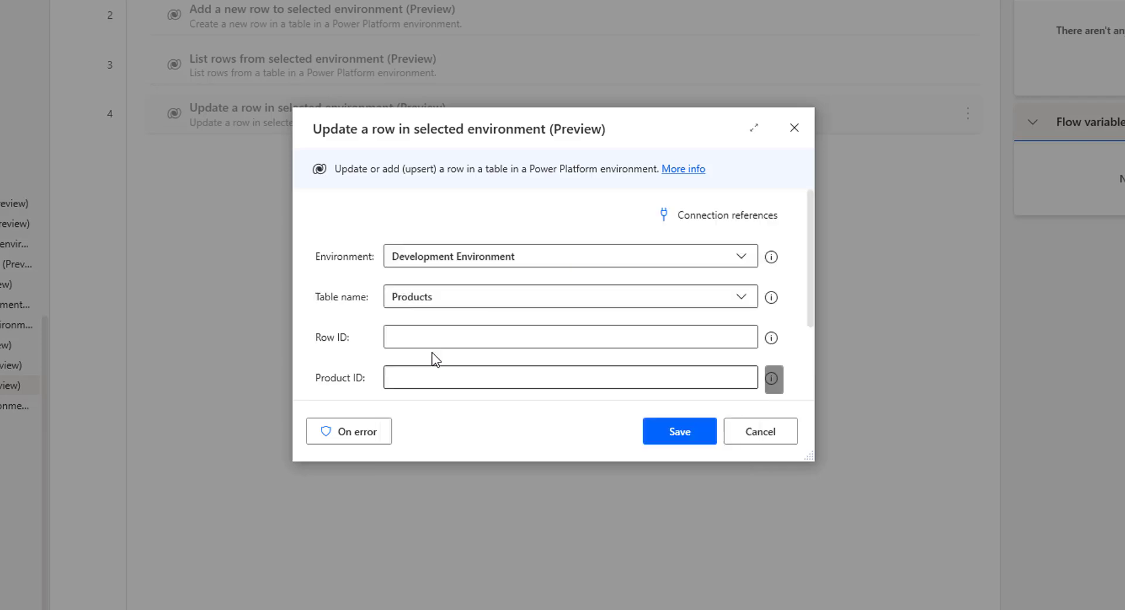
# Give the update action the placeholder row ID ddd and save it.
pyautogui.scroll(-1, 438, 319)
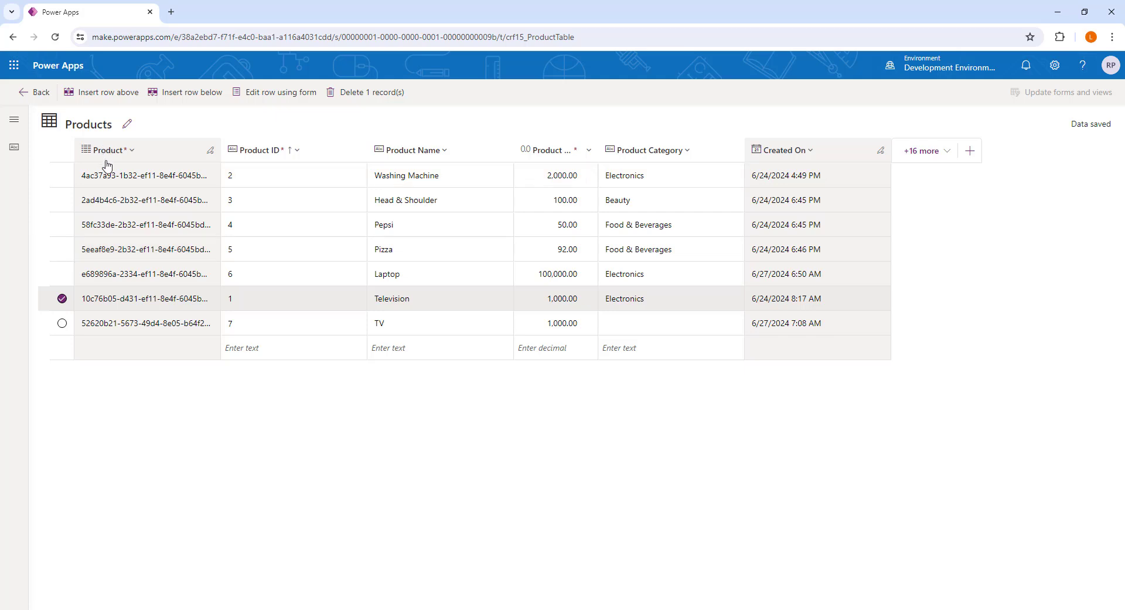
pyautogui.hotkey('alt', 'Tab')
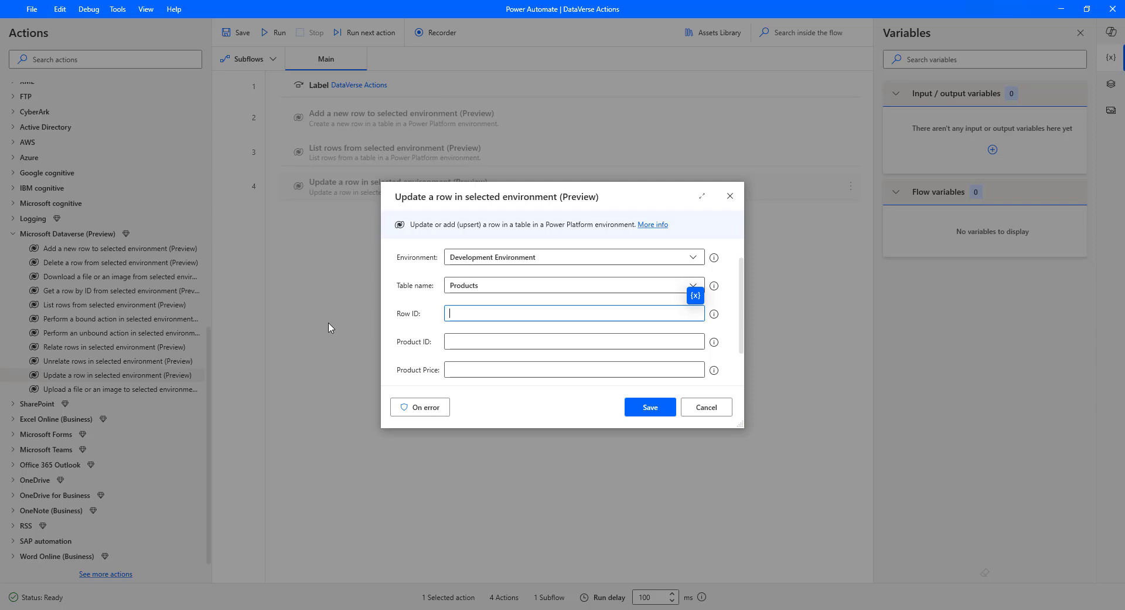
pyautogui.press('Return')
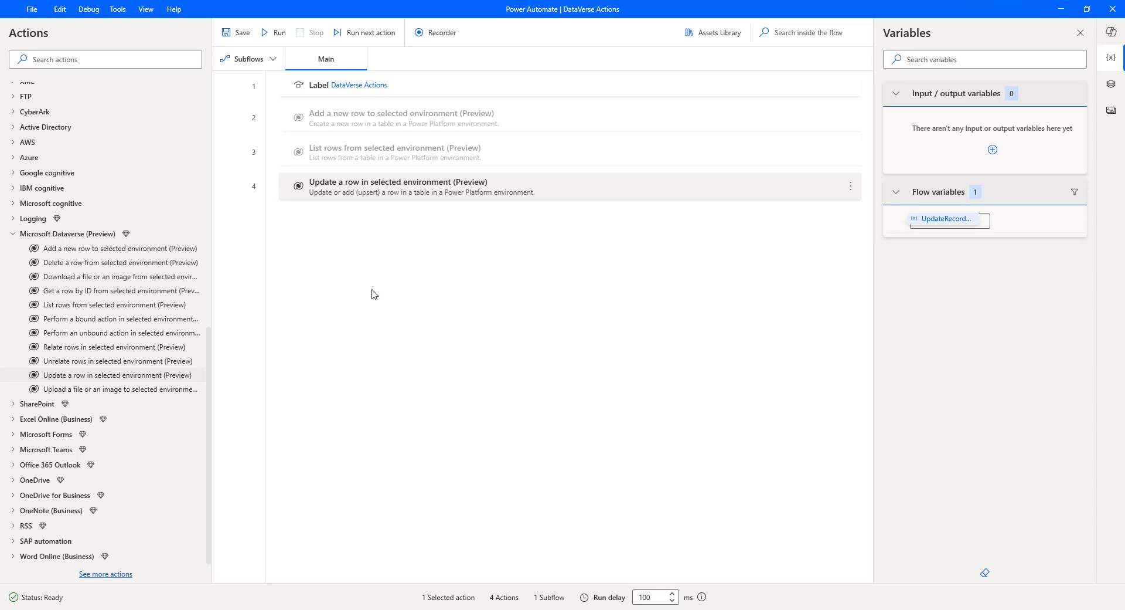
# Enable the List rows from selected environment action and disable the Update a row in selected environment action.
pyautogui.click(363, 155)
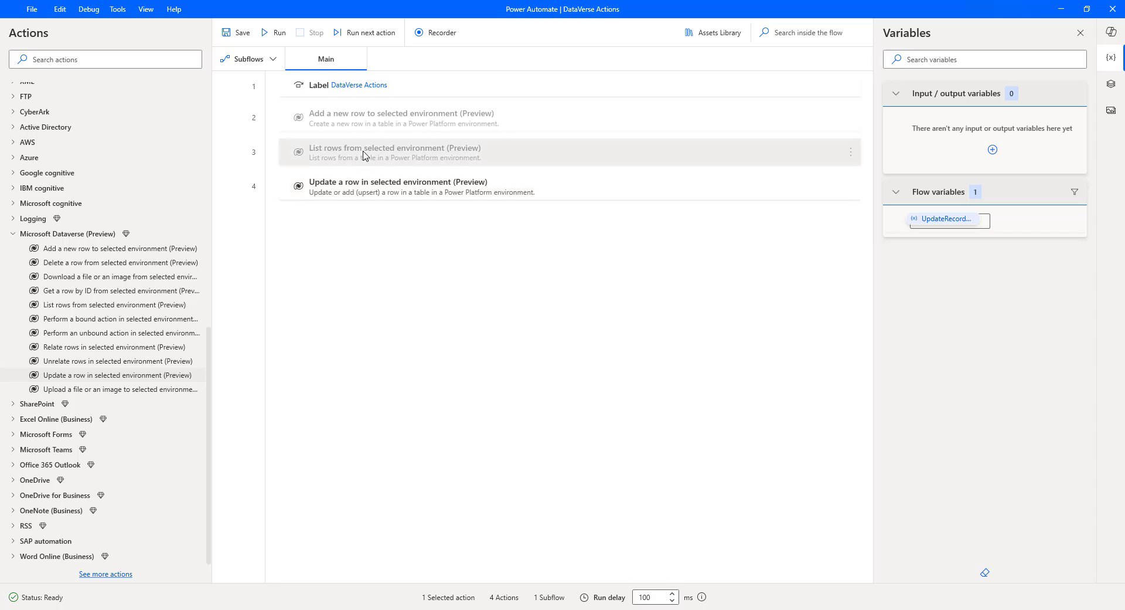
pyautogui.rightClick(364, 155)
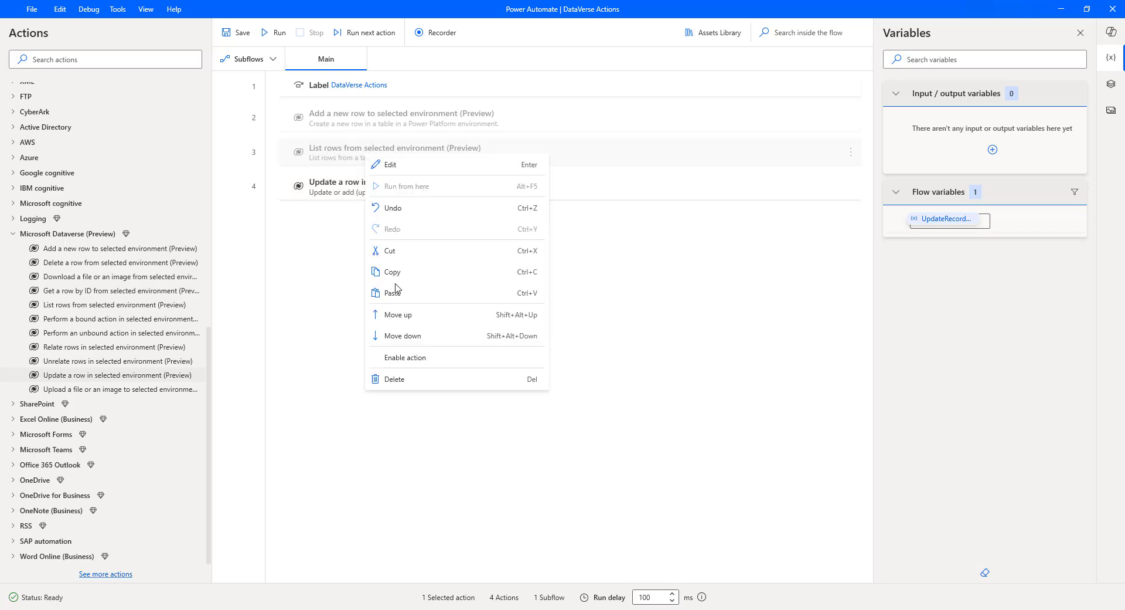
pyautogui.click(402, 356)
pyautogui.click(375, 195)
pyautogui.rightClick(375, 195)
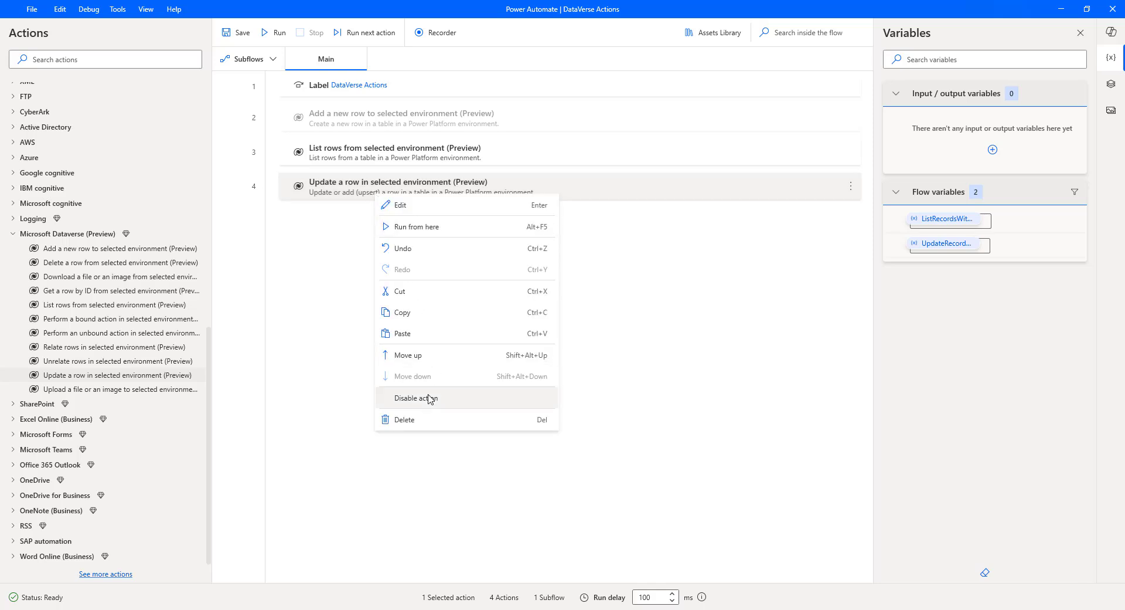
pyautogui.press('Escape')
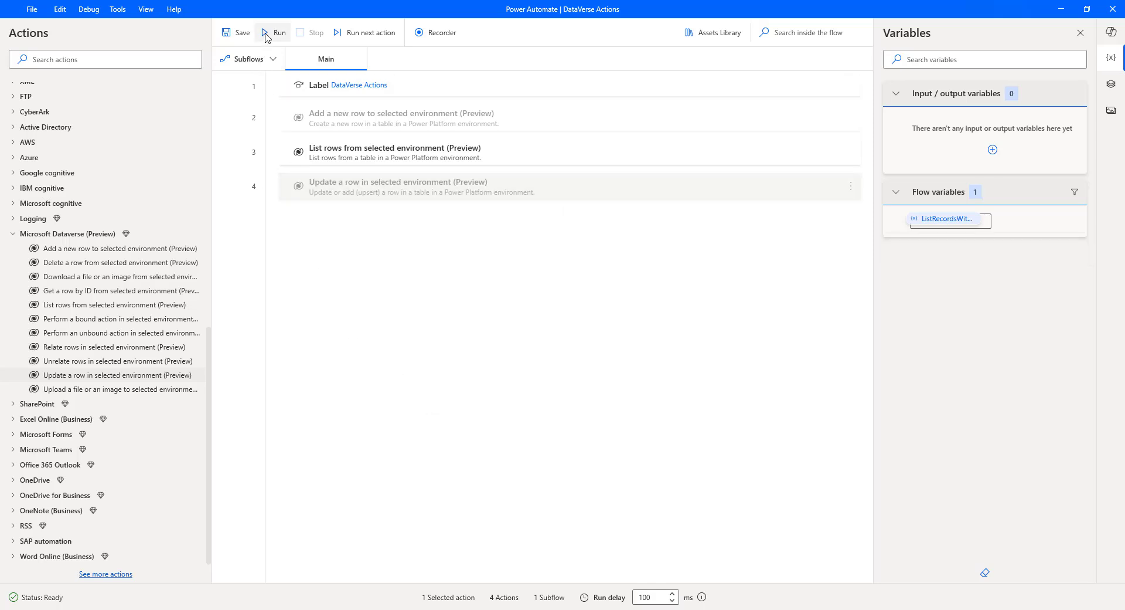
# Run the flow and open the first item of the value list in the ListRecordsWithOrganizationResponse variable.
pyautogui.click(265, 34)
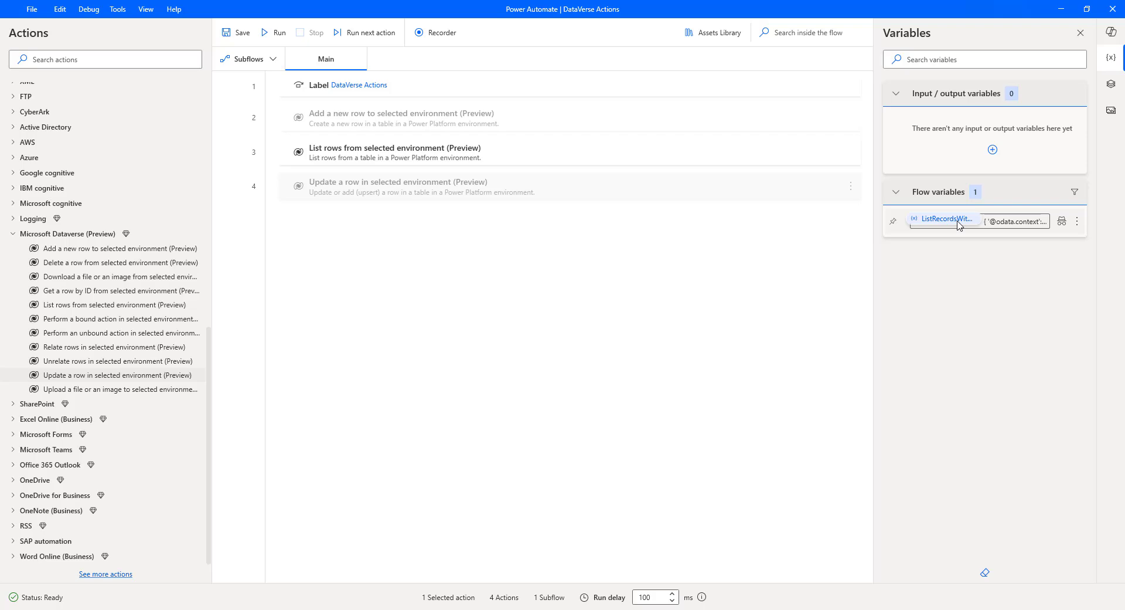
pyautogui.doubleClick(959, 225)
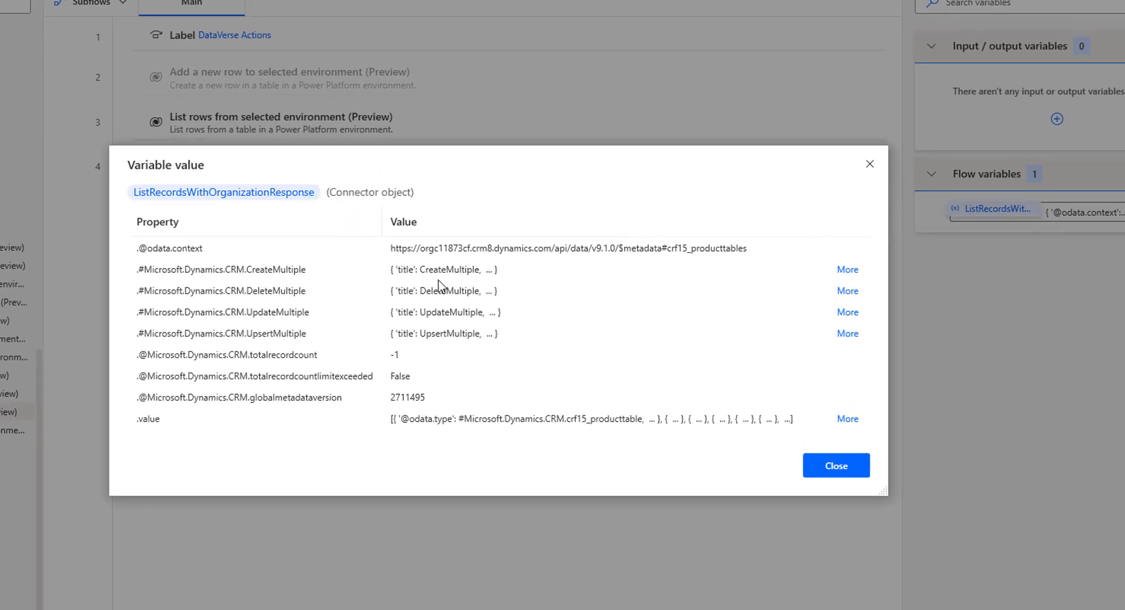
pyautogui.click(847, 418)
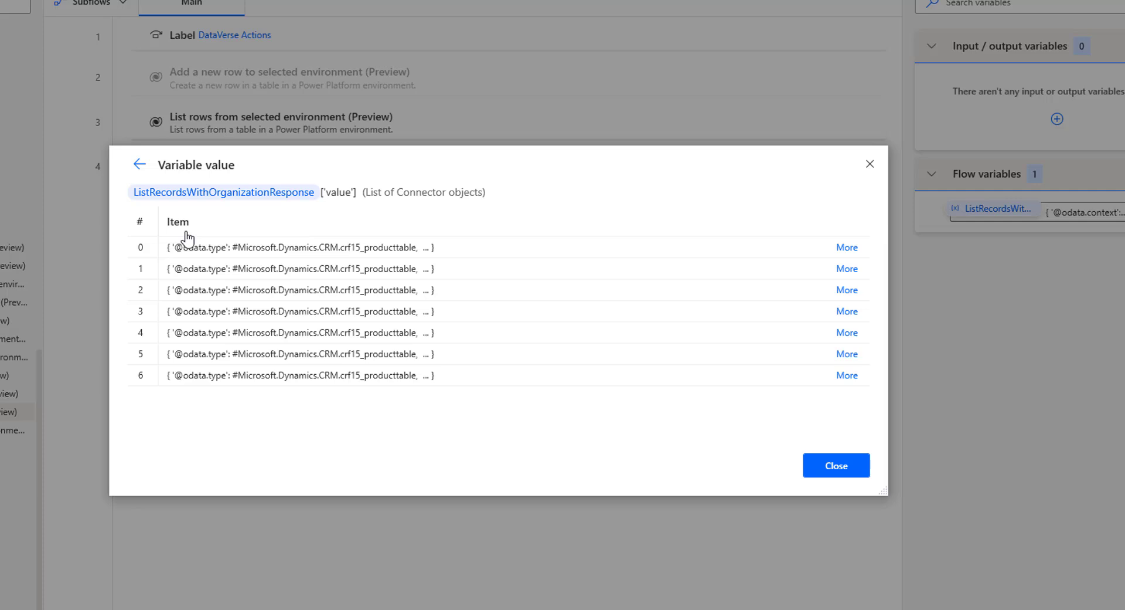
pyautogui.click(847, 247)
# Copy the Television record's crf15_producttableid and compare it with the Products table in Power Apps before closing the variable's value.
pyautogui.scroll(-8, 551, 392)
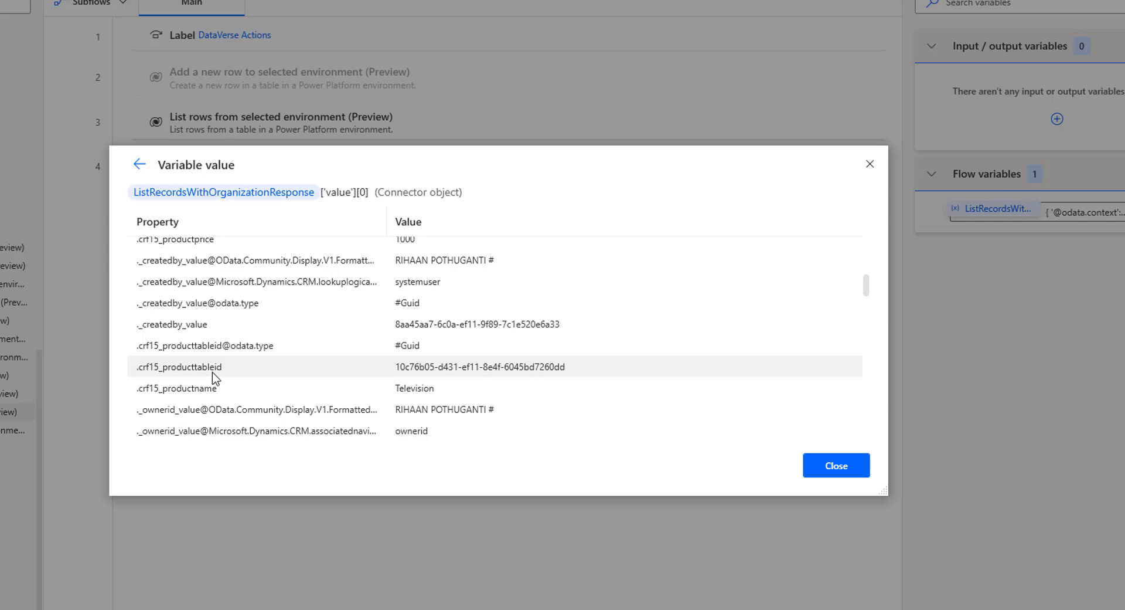
pyautogui.click(572, 369)
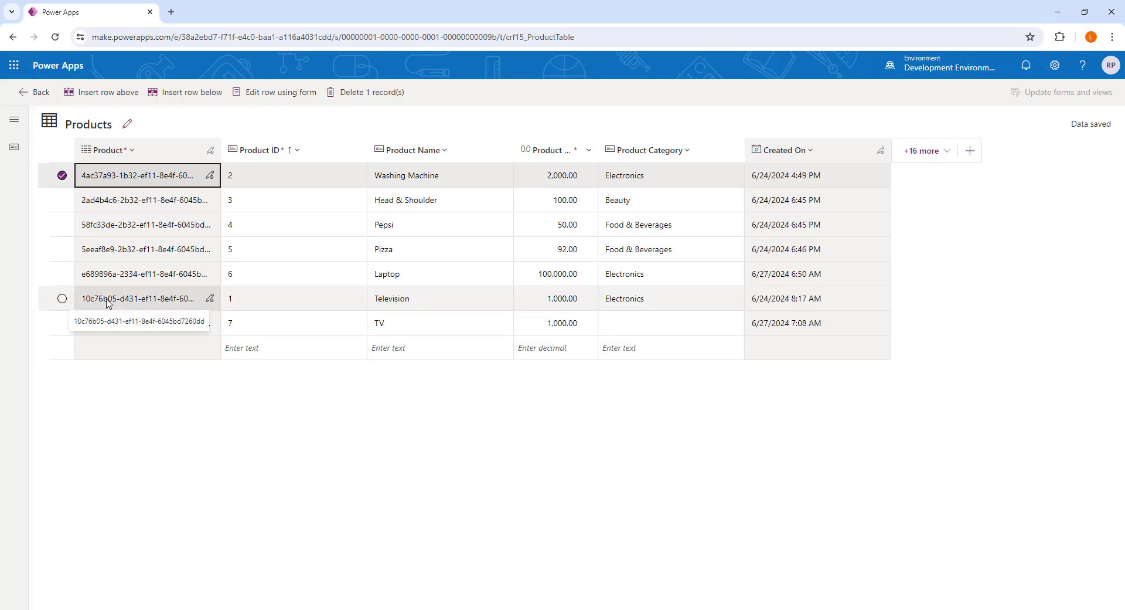
pyautogui.hotkey('alt', 'Tab')
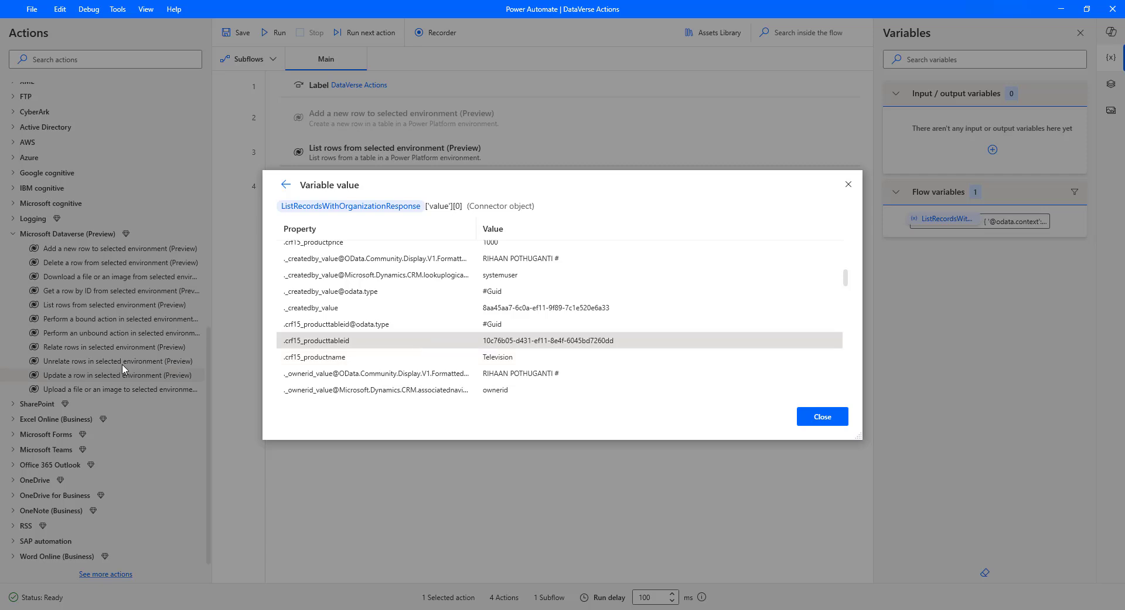
pyautogui.click(829, 417)
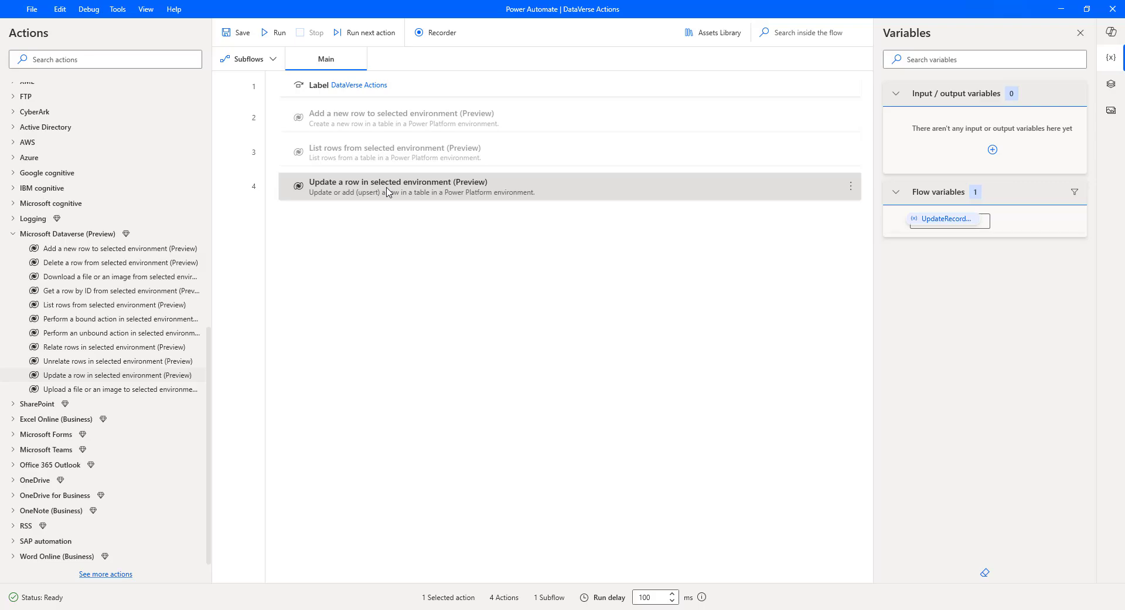
# Edit the Update a row action and set its row ID to 10c76b05-d431-ef11-8e4f-6045bd7260dd.
pyautogui.doubleClick(387, 192)
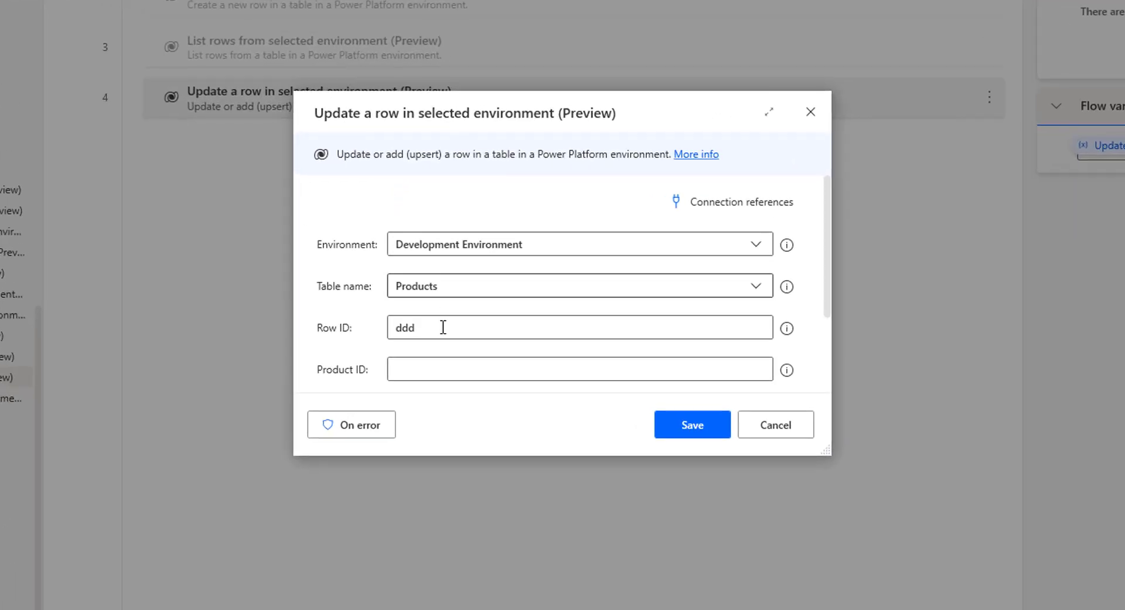
pyautogui.press('Tab')
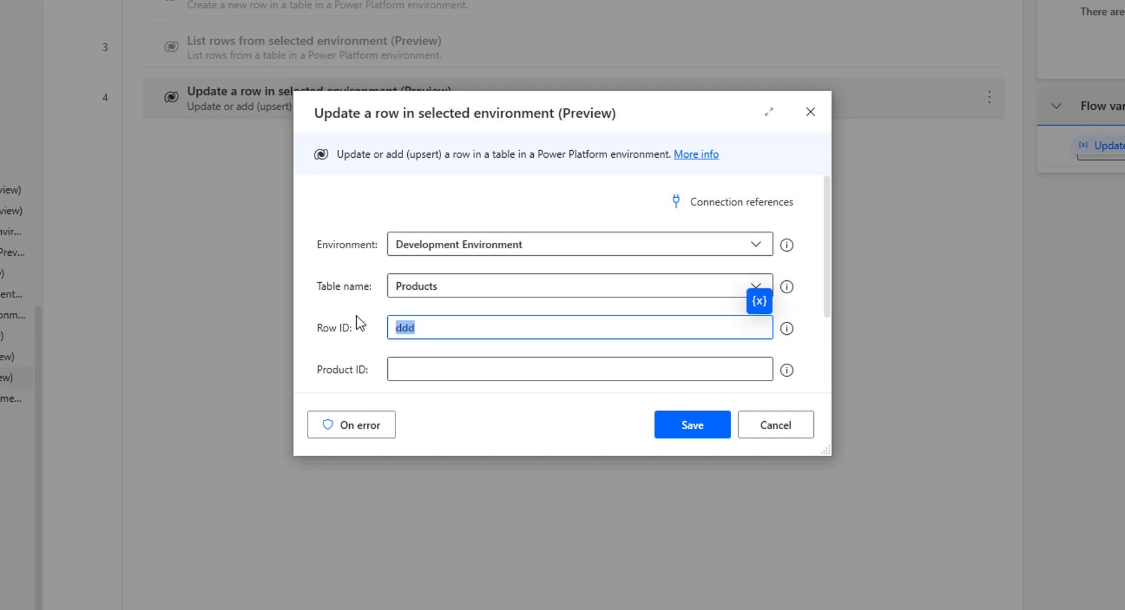
pyautogui.write('10c76b05-d431-ef11-8e4f-6045bd7260dd')
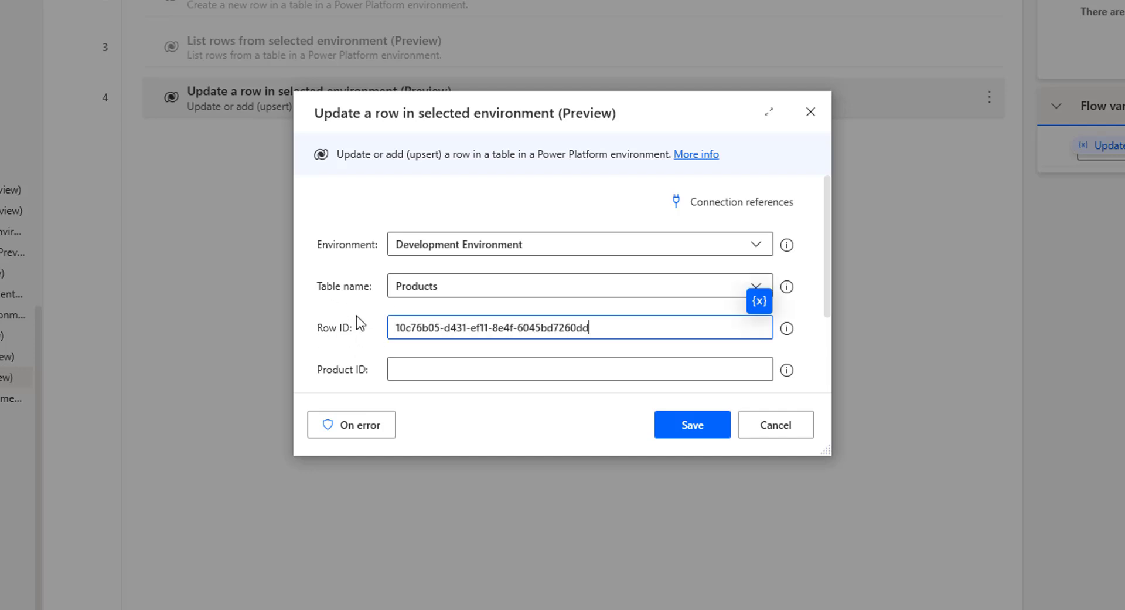
# Set the product ID to 1 and the product price to 2222, and save the update action.
pyautogui.press('Tab')
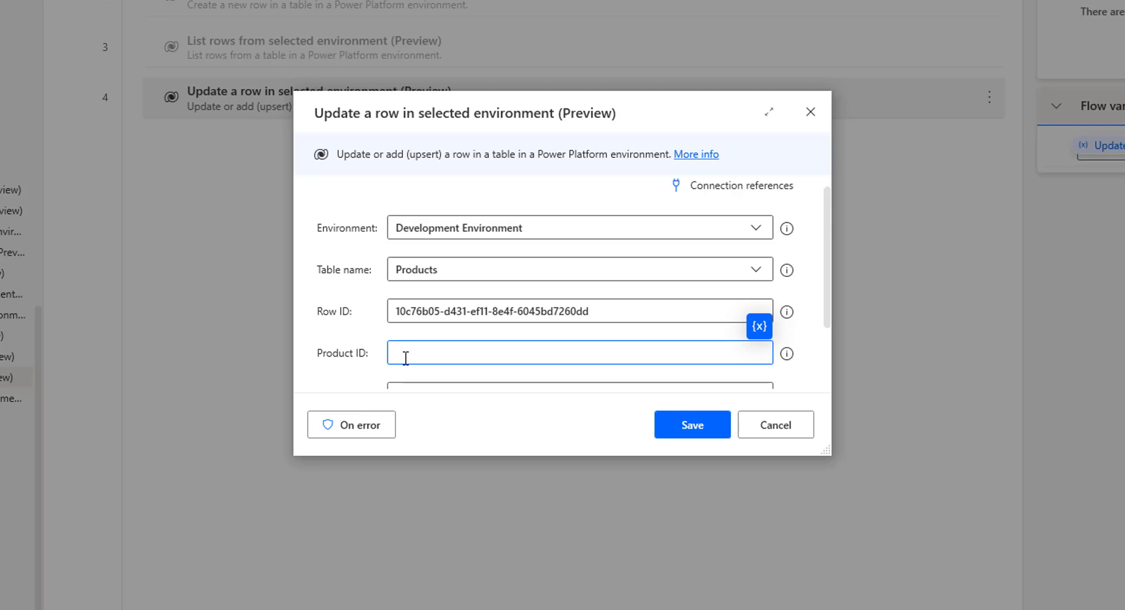
pyautogui.write('1')
pyautogui.scroll(-1, 423, 351)
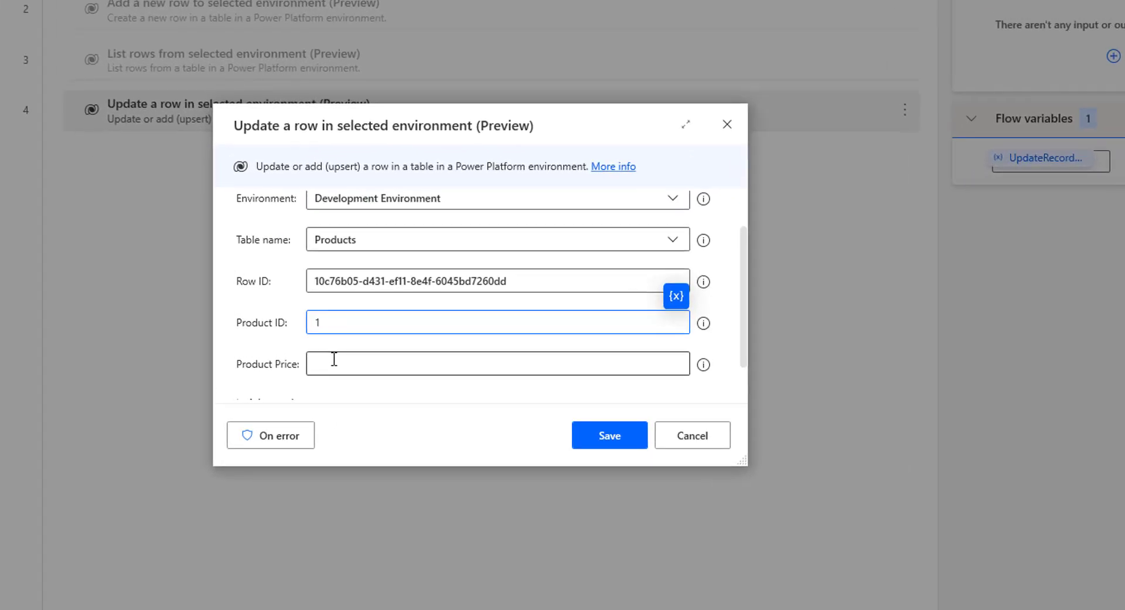
pyautogui.click(334, 358)
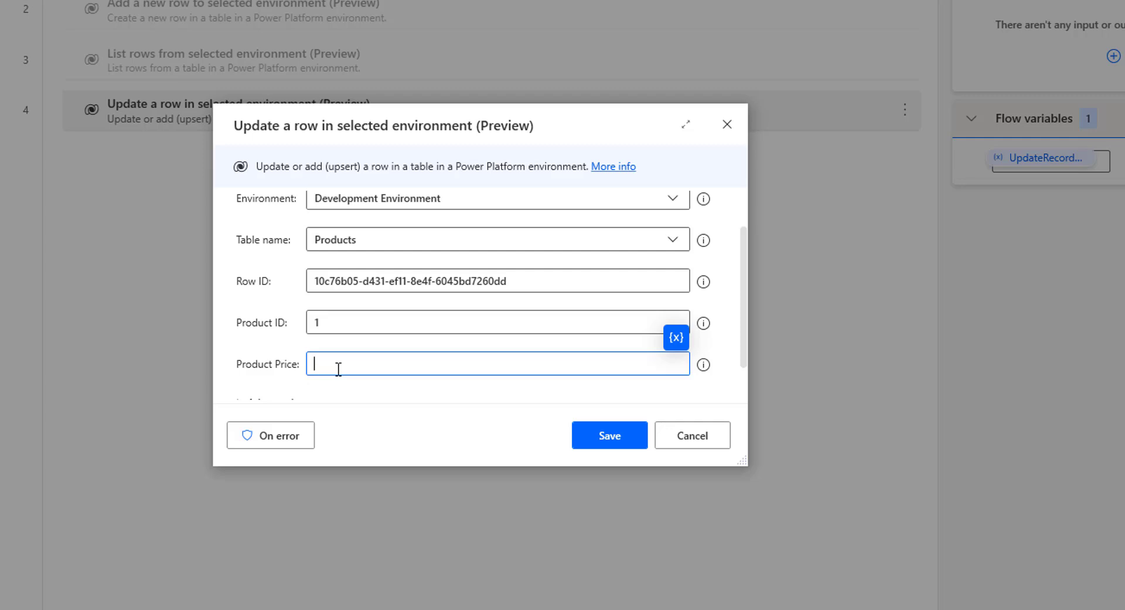
pyautogui.write('2222')
pyautogui.scroll(-1, 410, 364)
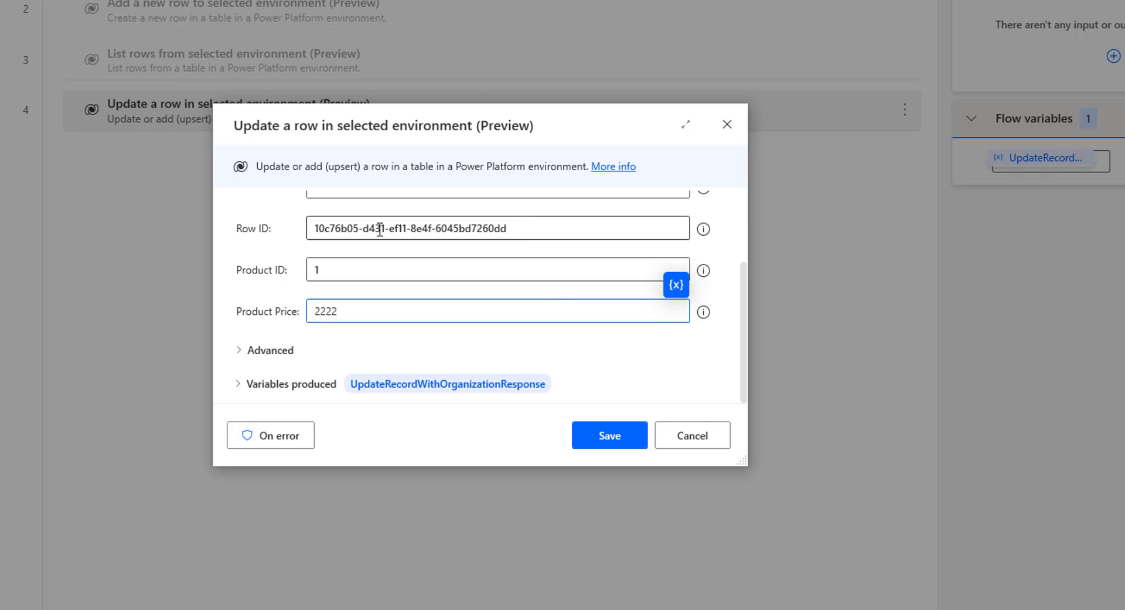
pyautogui.click(278, 220)
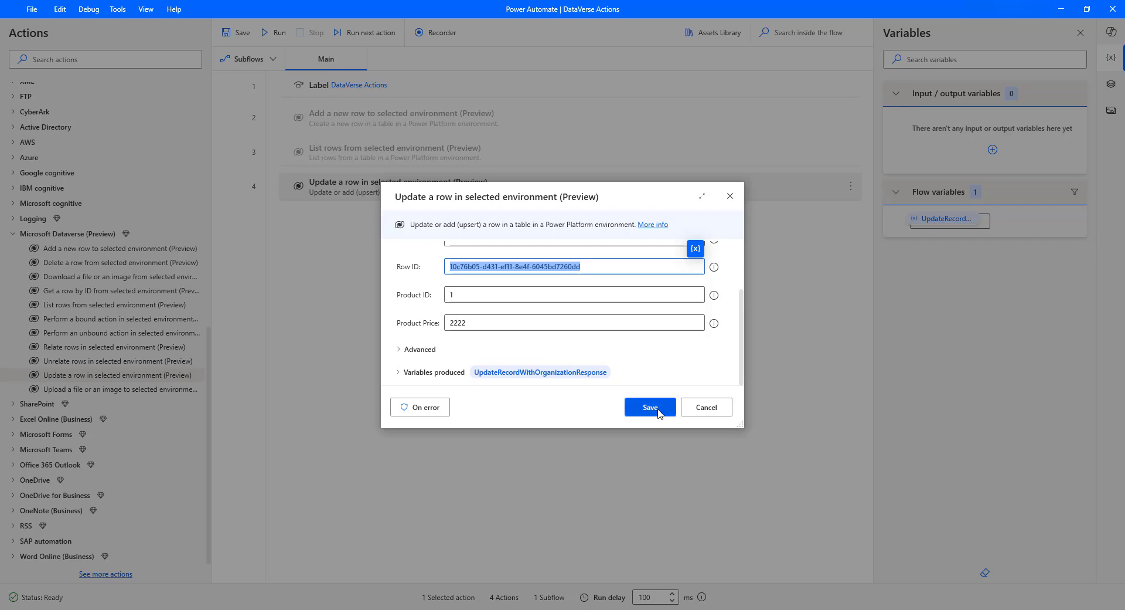
pyautogui.click(651, 407)
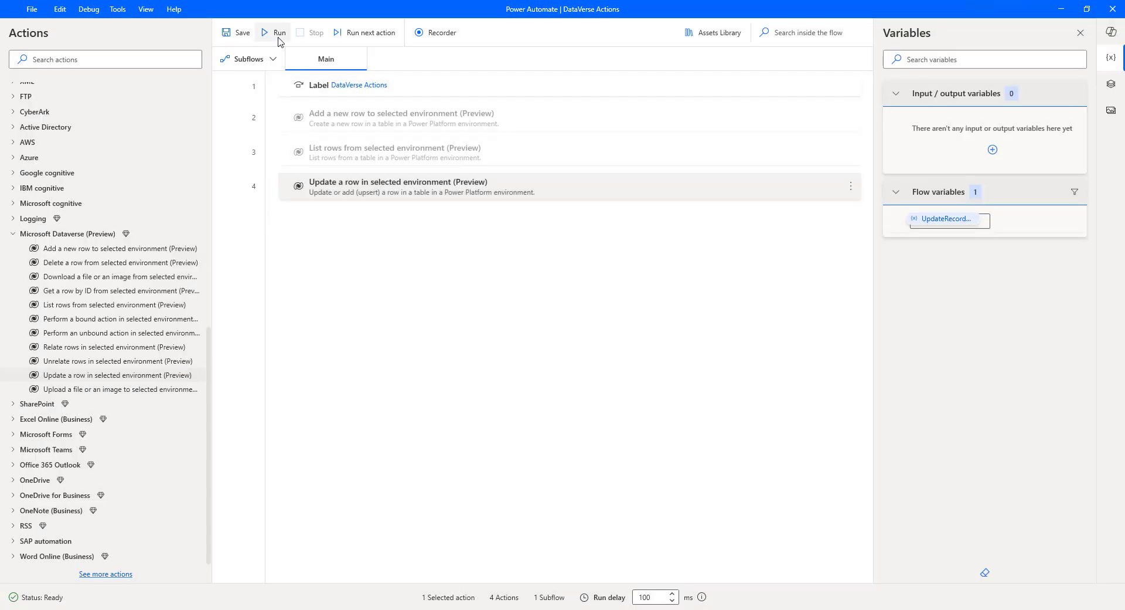
# Run the flow and reload the Products table in Power Apps to check the Television row's price.
pyautogui.click(279, 37)
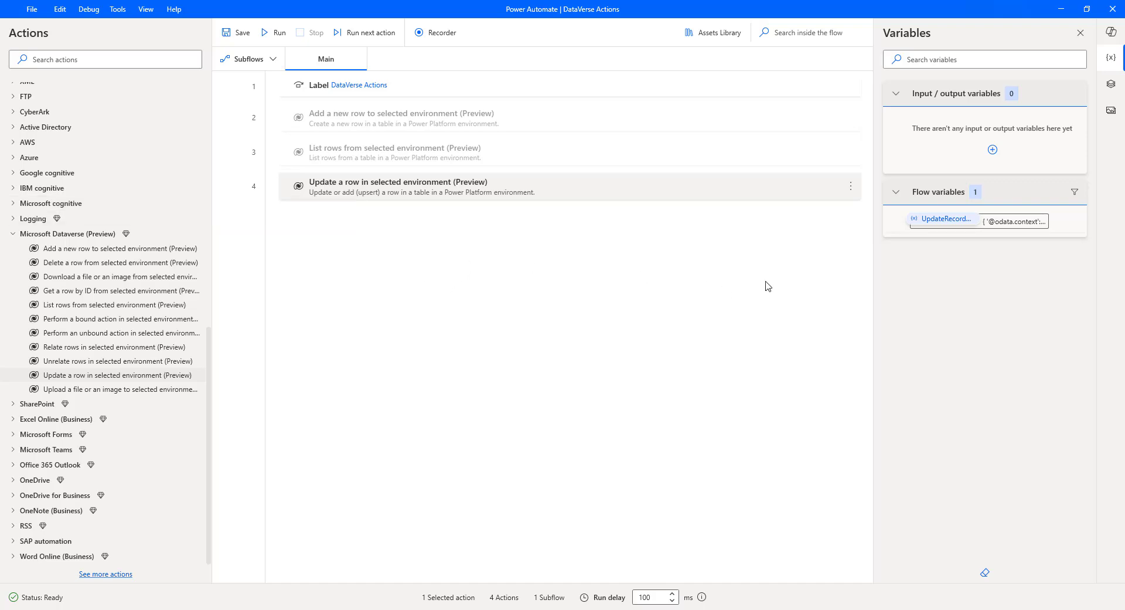
pyautogui.moveTo(128, 609)
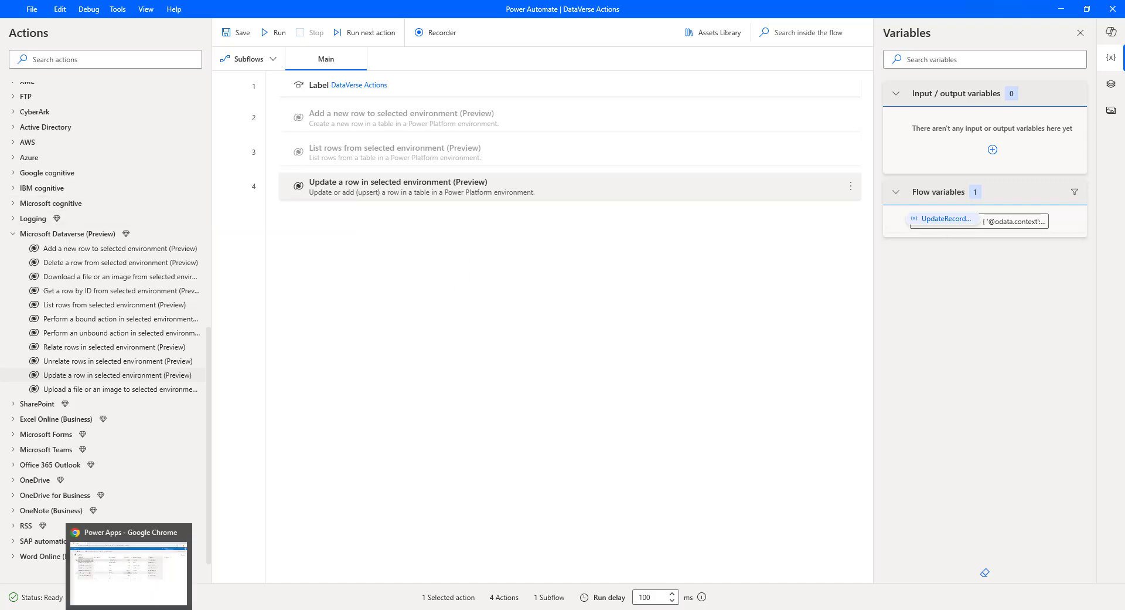
pyautogui.click(126, 571)
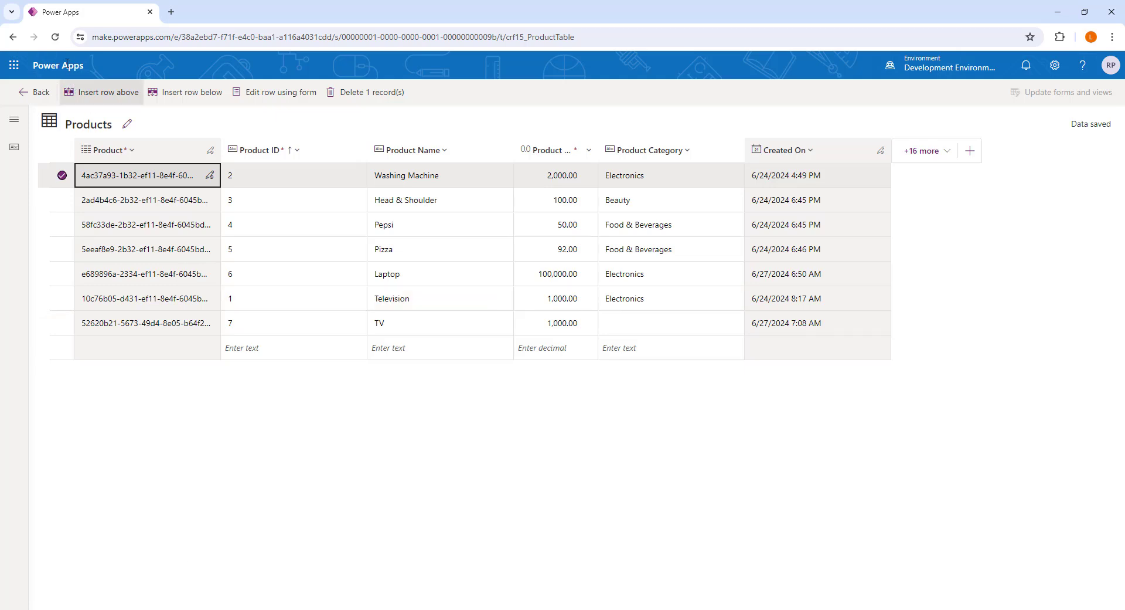
pyautogui.click(55, 37)
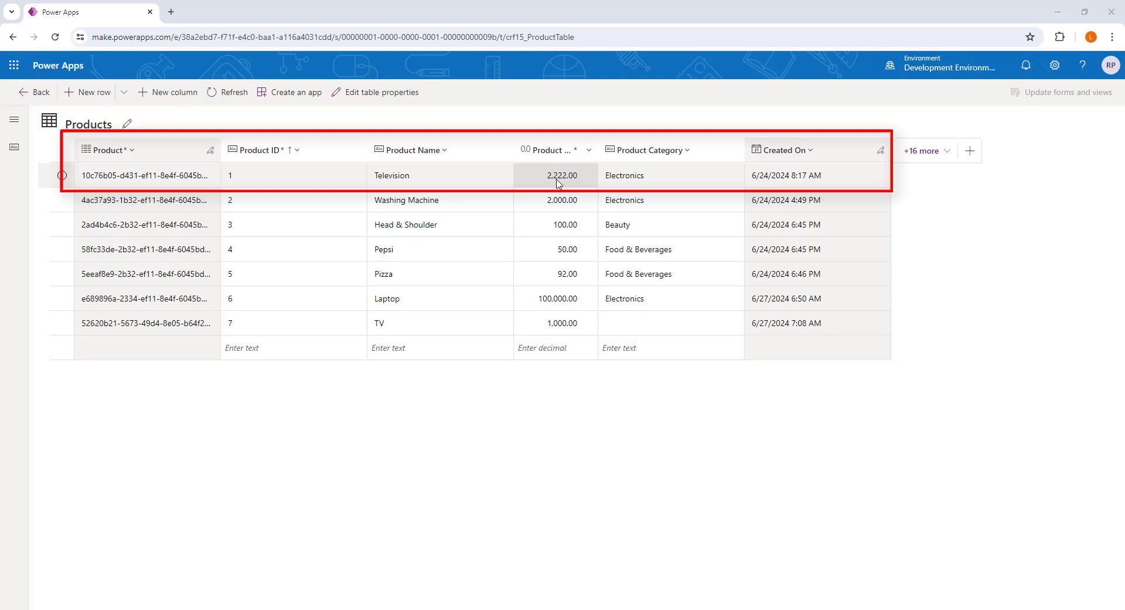
pyautogui.click(440, 177)
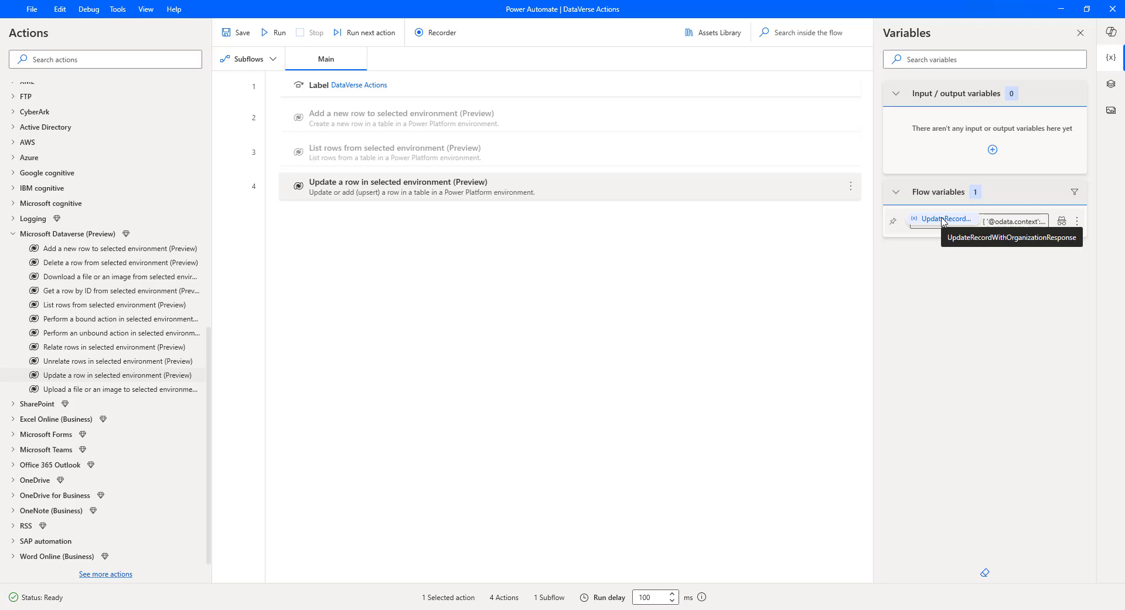
# Open the UpdateRecordWithOrganizationResponse variable in Power Automate and examine its returned properties.
pyautogui.doubleClick(942, 219)
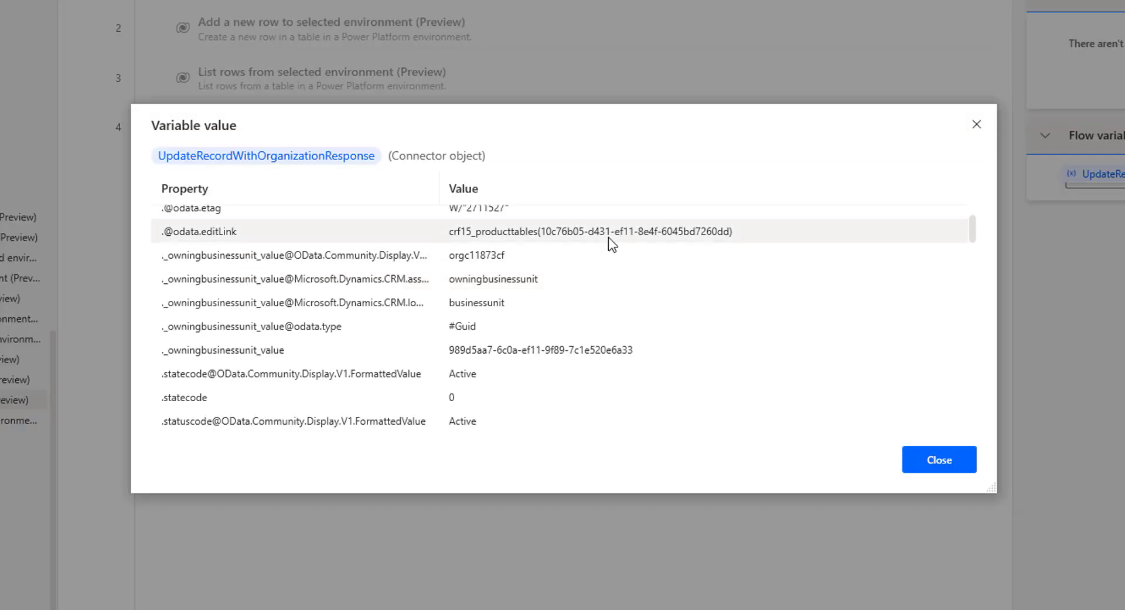
pyautogui.scroll(2, 387, 287)
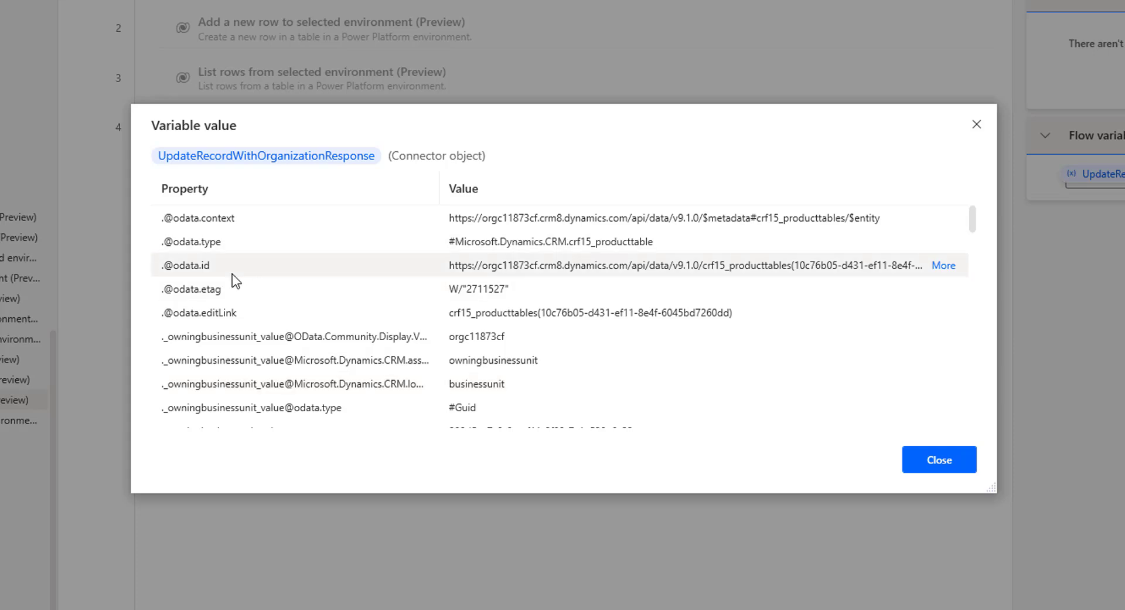
# Examine the UpdateRecordWithOrganizationResponse properties, including the status, product price, product table ID, modified date and category, and close the variable viewer.
pyautogui.scroll(-5, 265, 360)
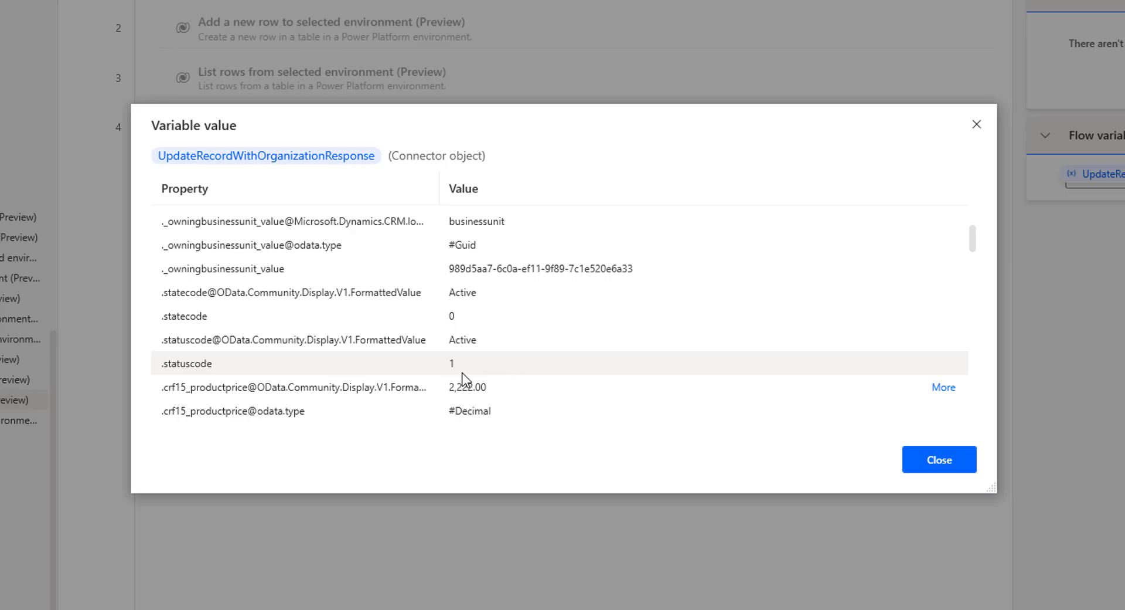
pyautogui.scroll(-1, 382, 414)
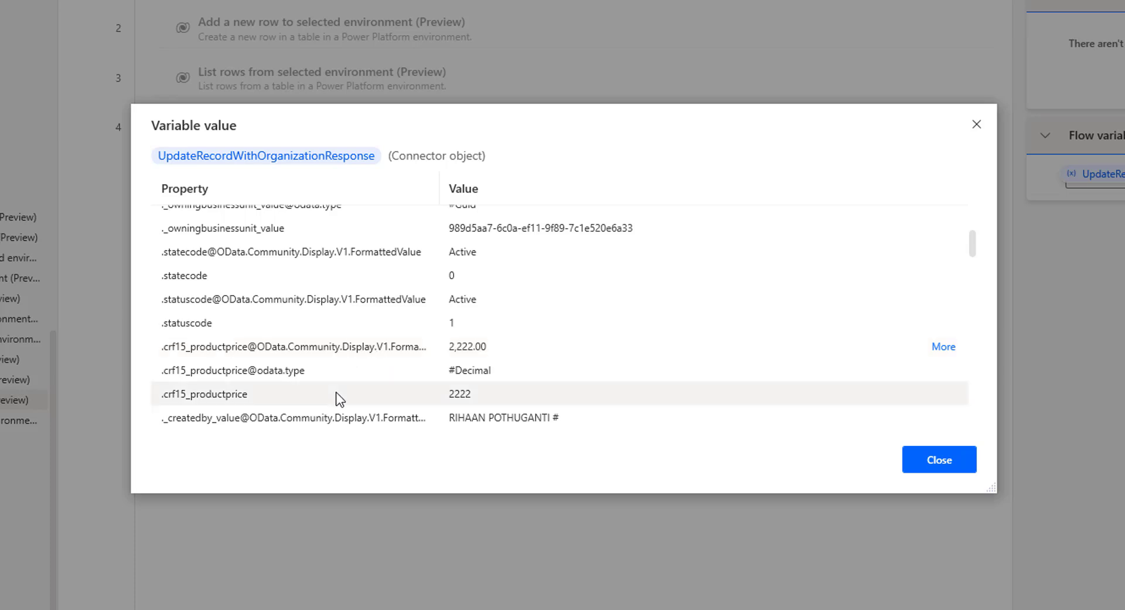
pyautogui.scroll(-1, 338, 399)
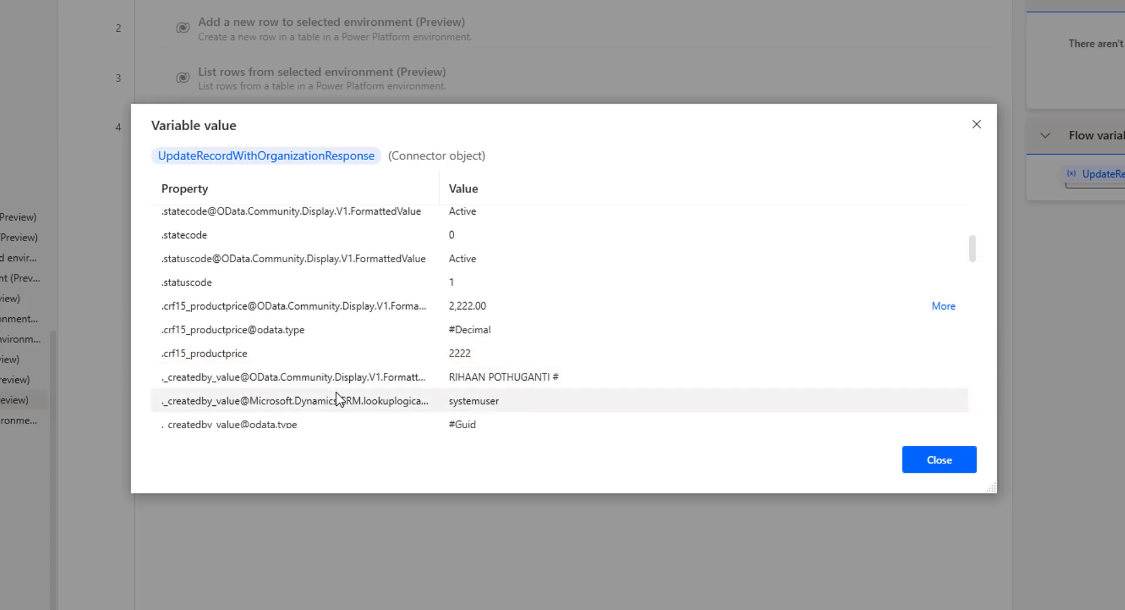
pyautogui.scroll(-2, 339, 401)
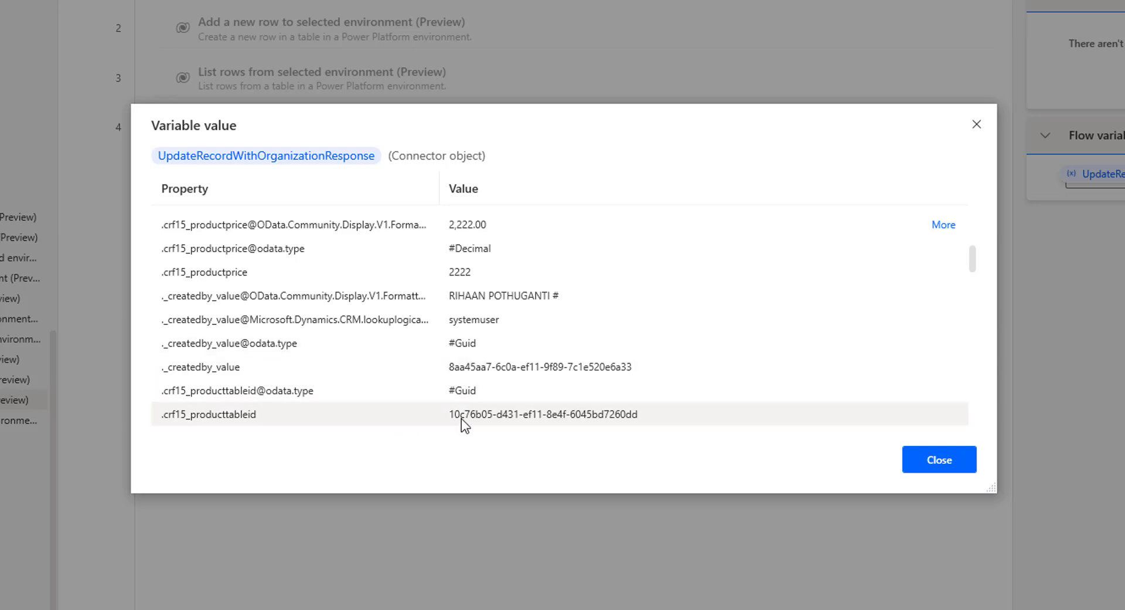
pyautogui.scroll(-2, 476, 420)
pyautogui.scroll(-5, 476, 420)
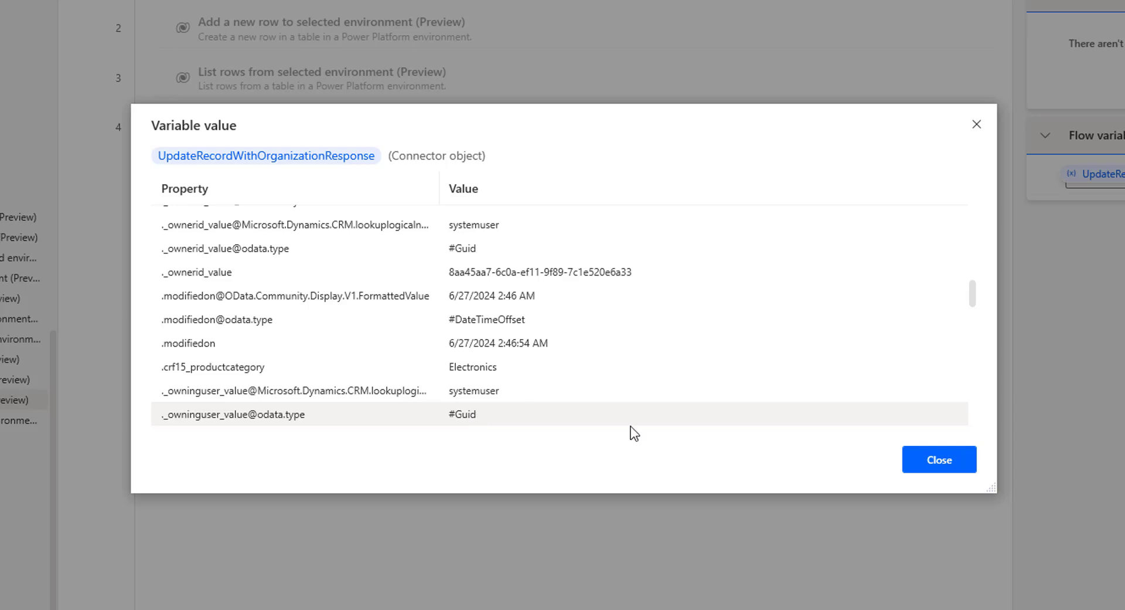
pyautogui.scroll(-1, 770, 413)
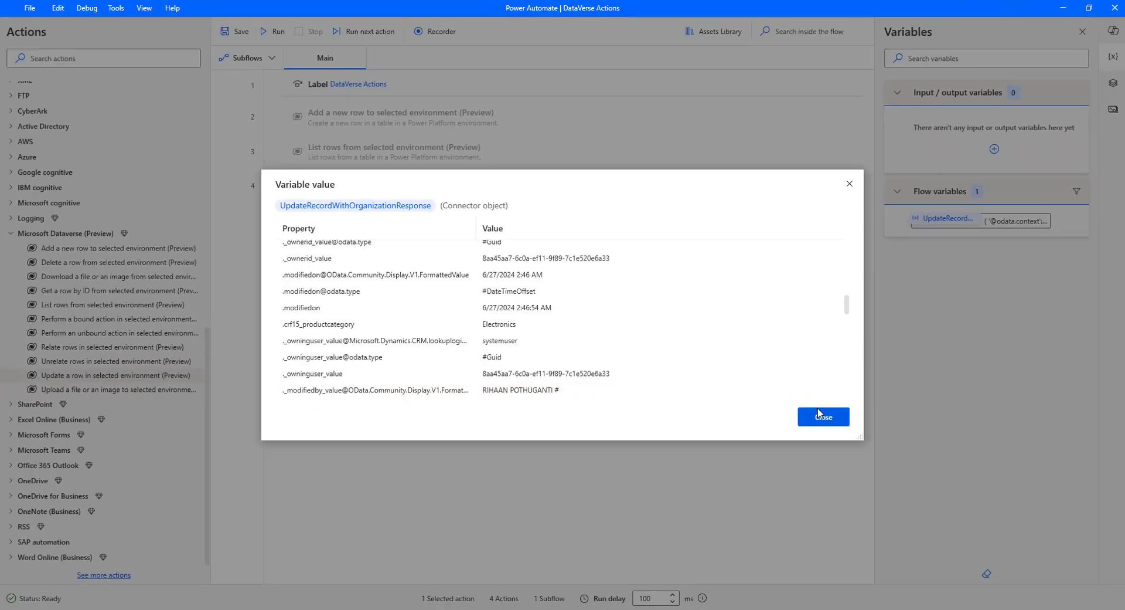
pyautogui.click(820, 415)
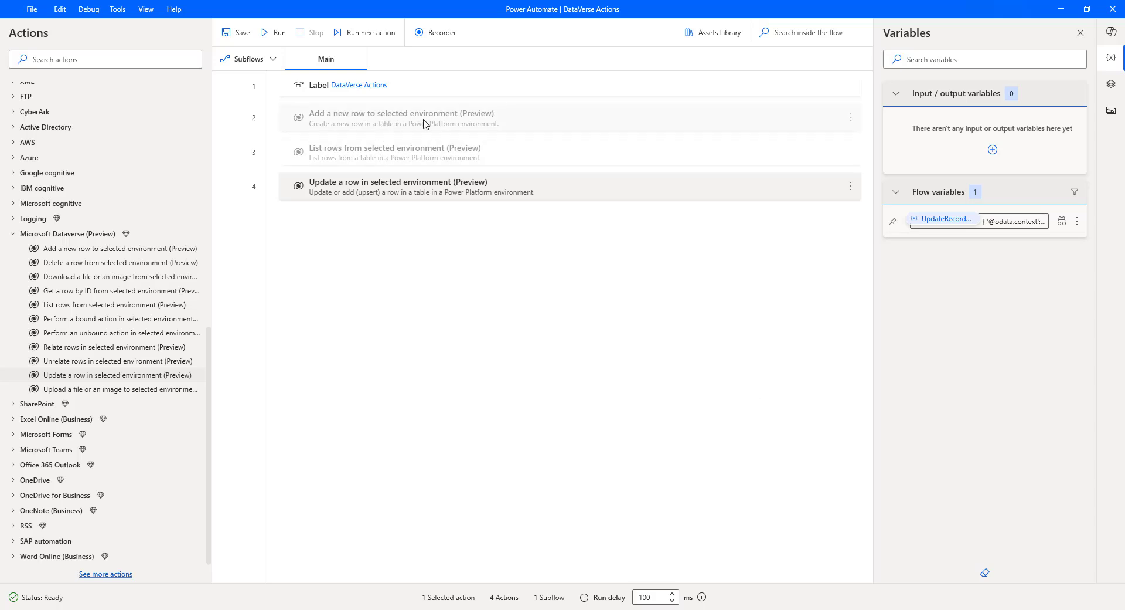
# Reopen the Update a row action at its row ID and start a Command Prompt at the C:\ root.
pyautogui.doubleClick(378, 194)
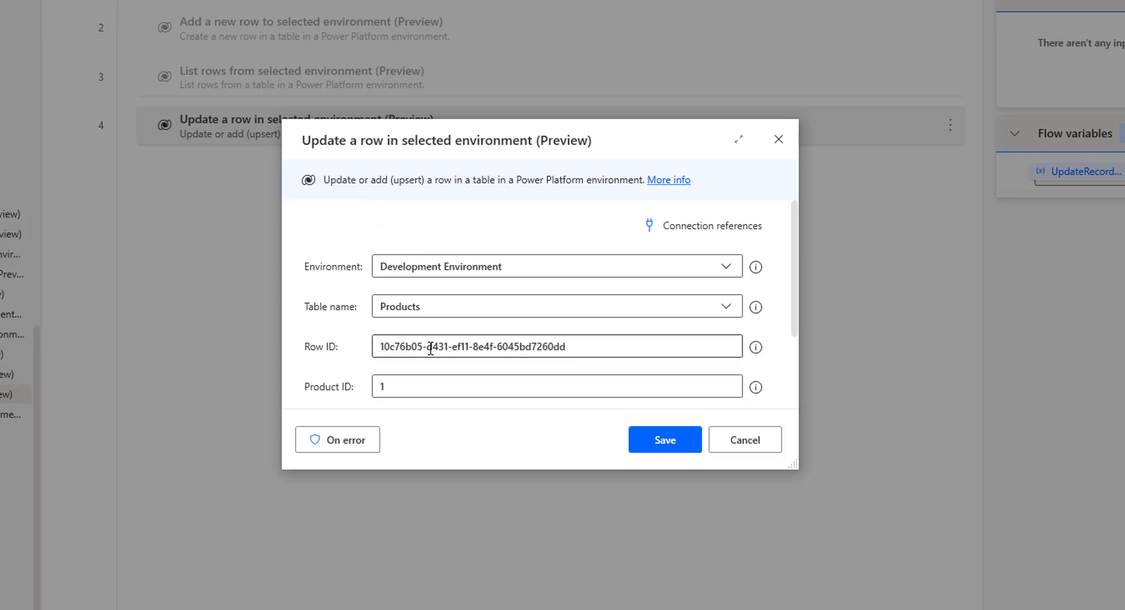
pyautogui.tripleClick(377, 346)
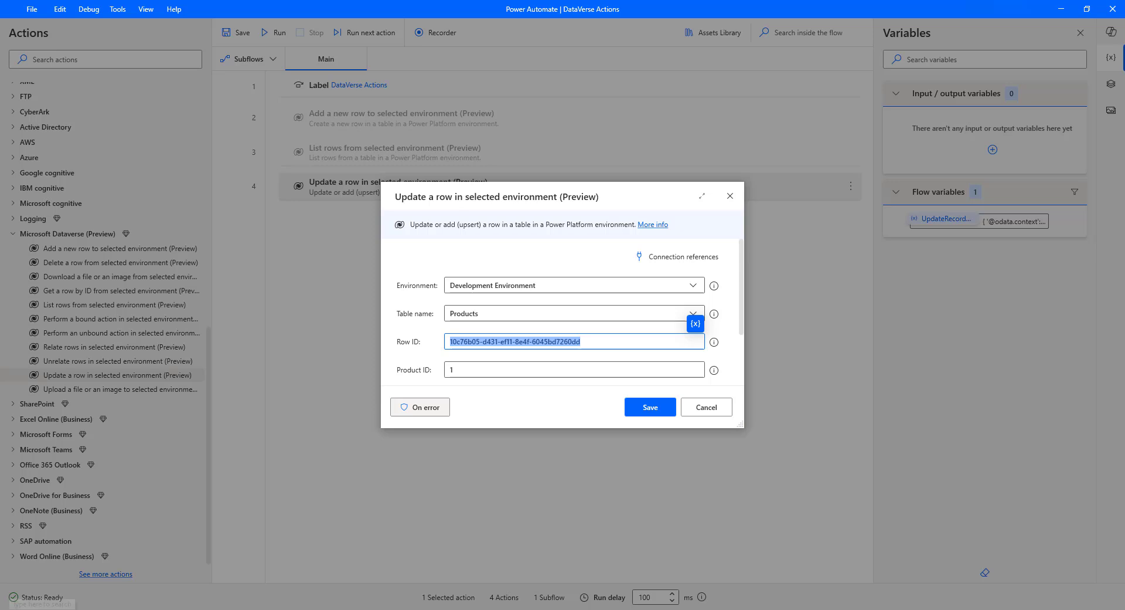
pyautogui.press('super+r')
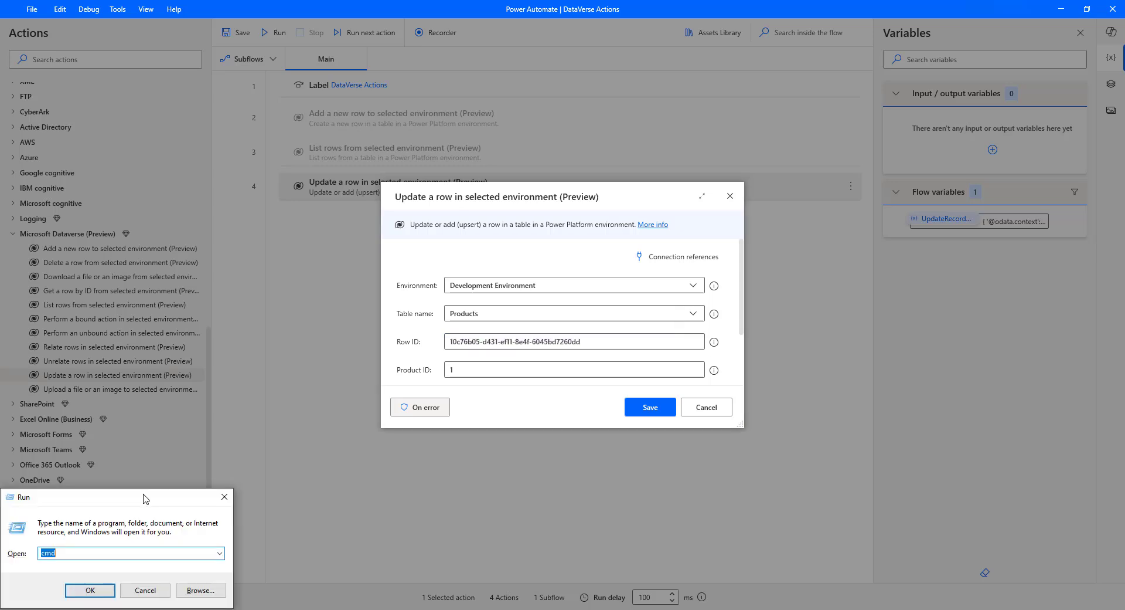
pyautogui.click(91, 591)
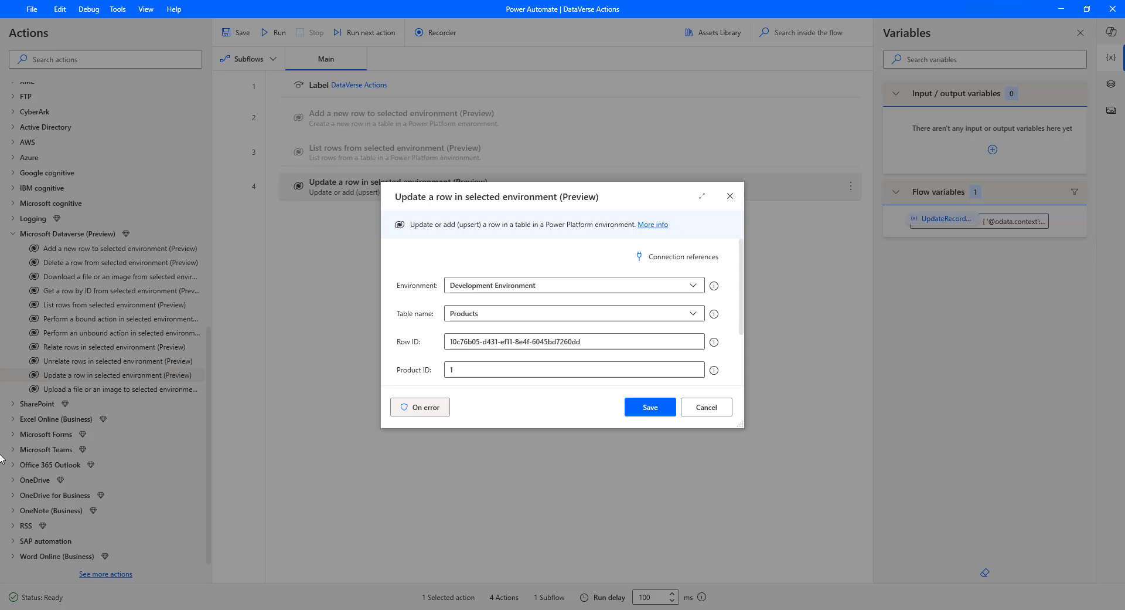
pyautogui.write('cd ..')
pyautogui.press('Return')
pyautogui.write('cd ..')
pyautogui.press('Return')
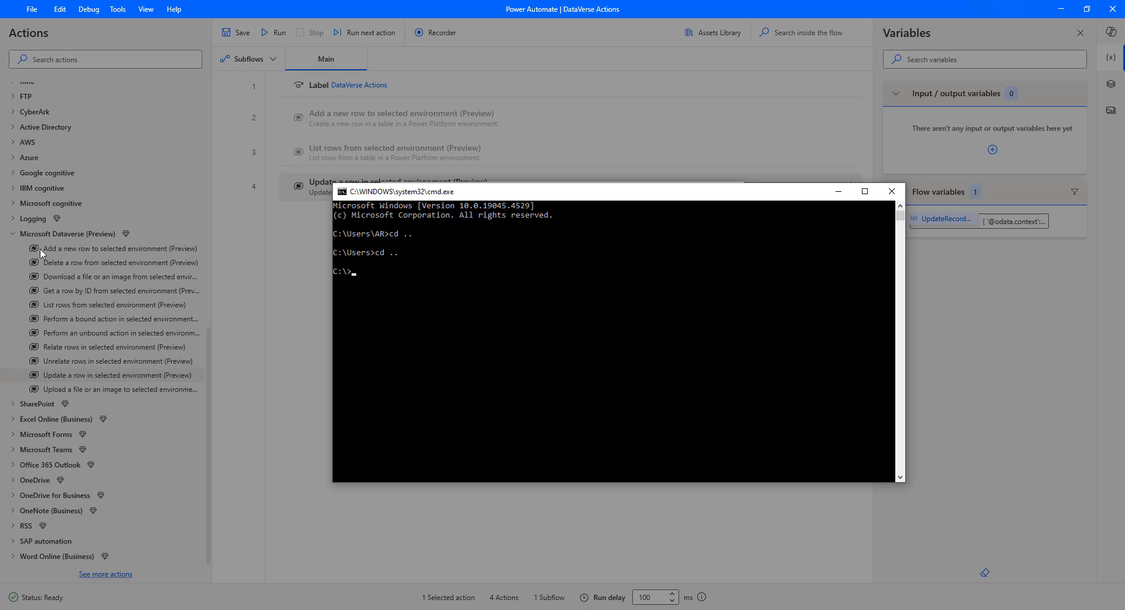
# Generate a new GUID with powershell [guid]::NewGuid() and copy it into the update action's row ID.
pyautogui.write('powershell [guid] :: Newg')
pyautogui.press('BackSpace')
pyautogui.write('Guid()')
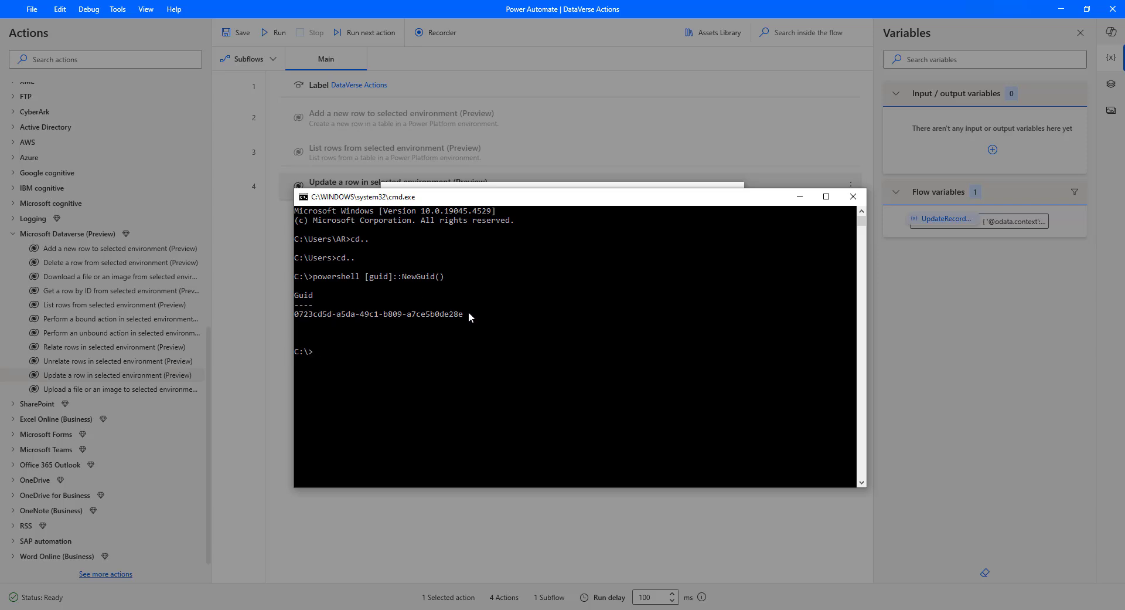
pyautogui.moveTo(469, 311); pyautogui.dragTo(298, 317)
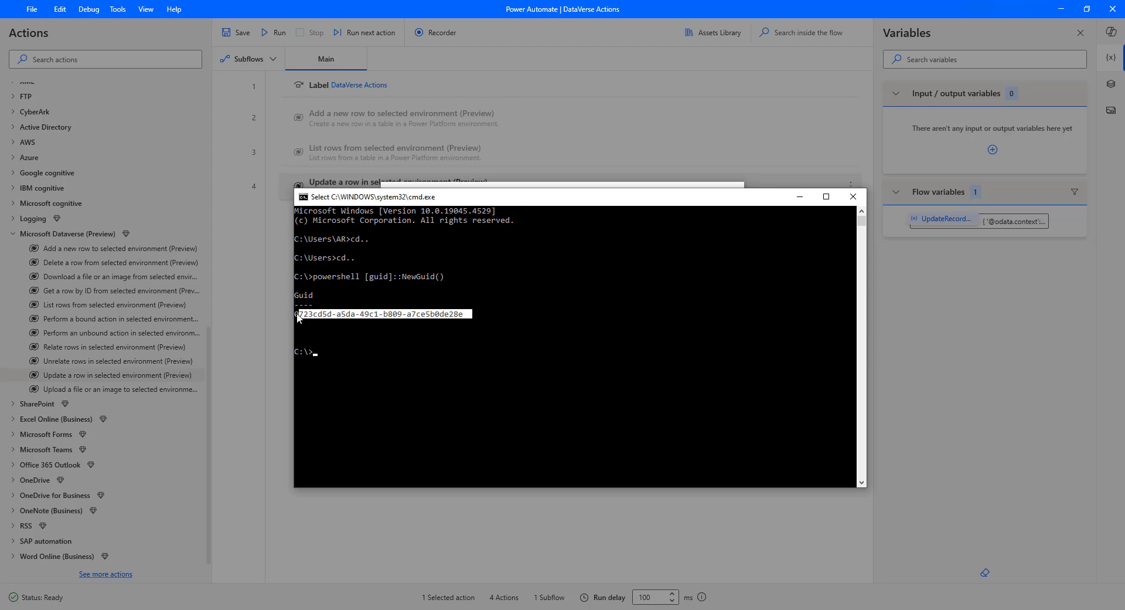
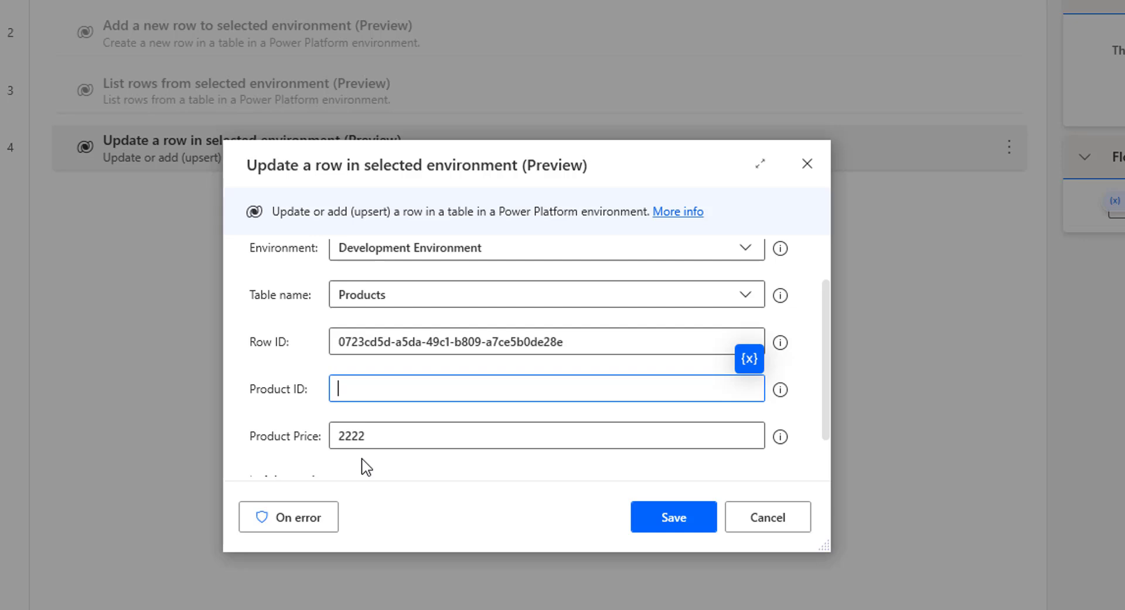
# Set the update action's product ID to 10 and its product price to 500.
pyautogui.write('10')
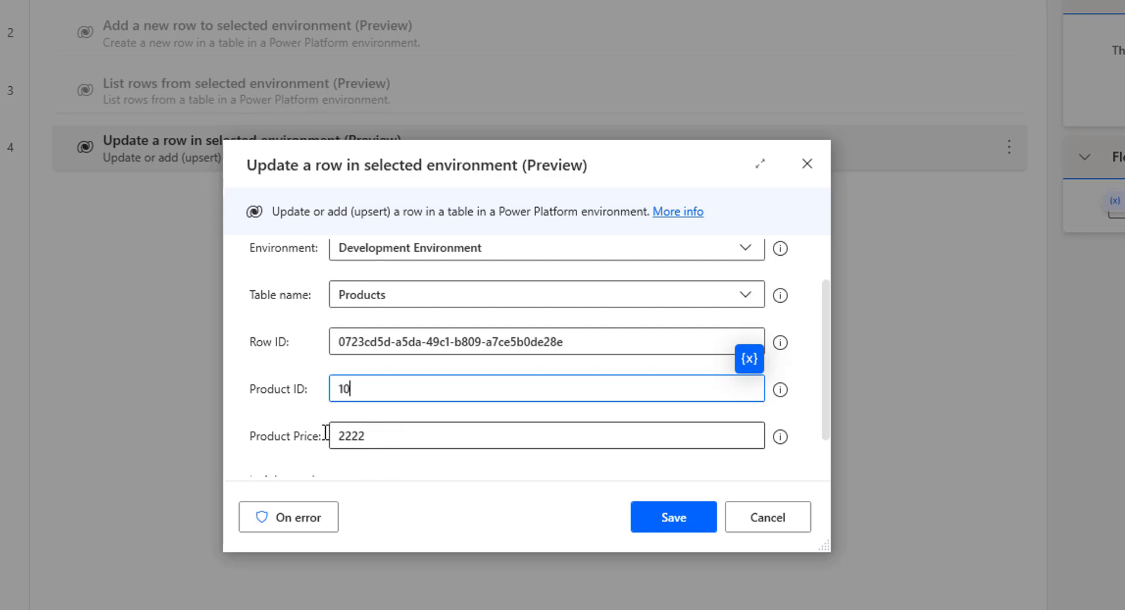
pyautogui.doubleClick(355, 439)
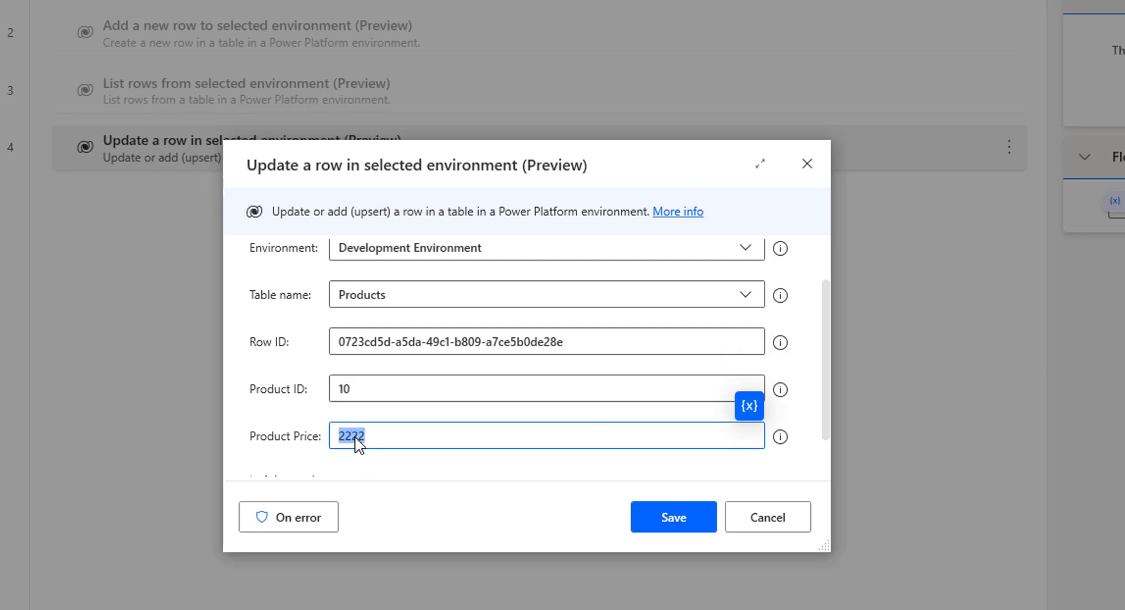
pyautogui.write('500')
pyautogui.scroll(-1, 267, 466)
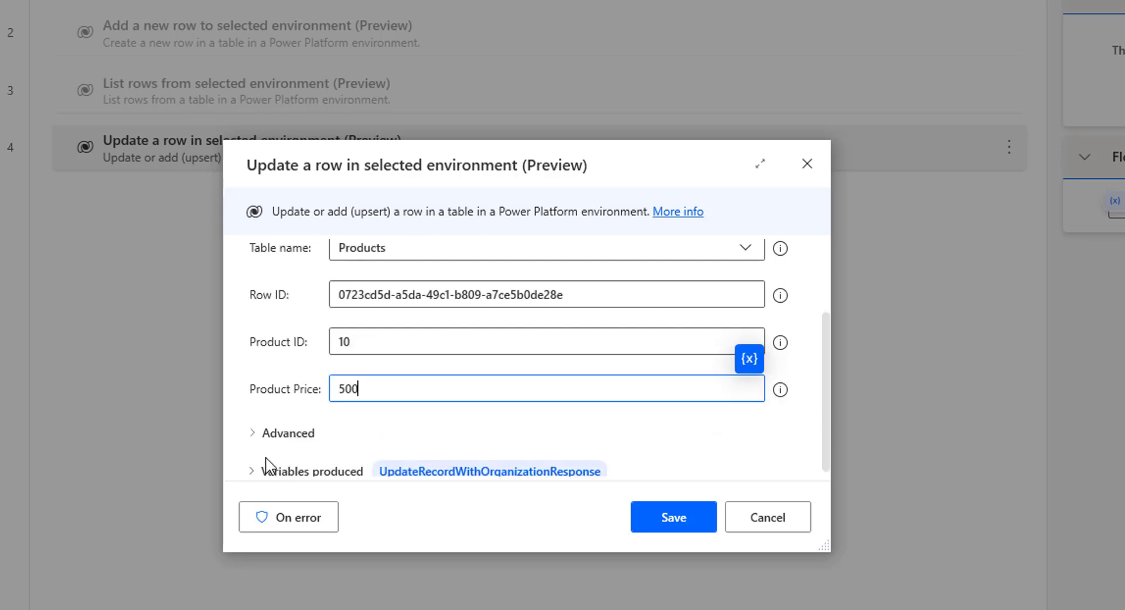
# Set the advanced product name to Keyboard and the product category to Computer, and save the update action.
pyautogui.click(258, 437)
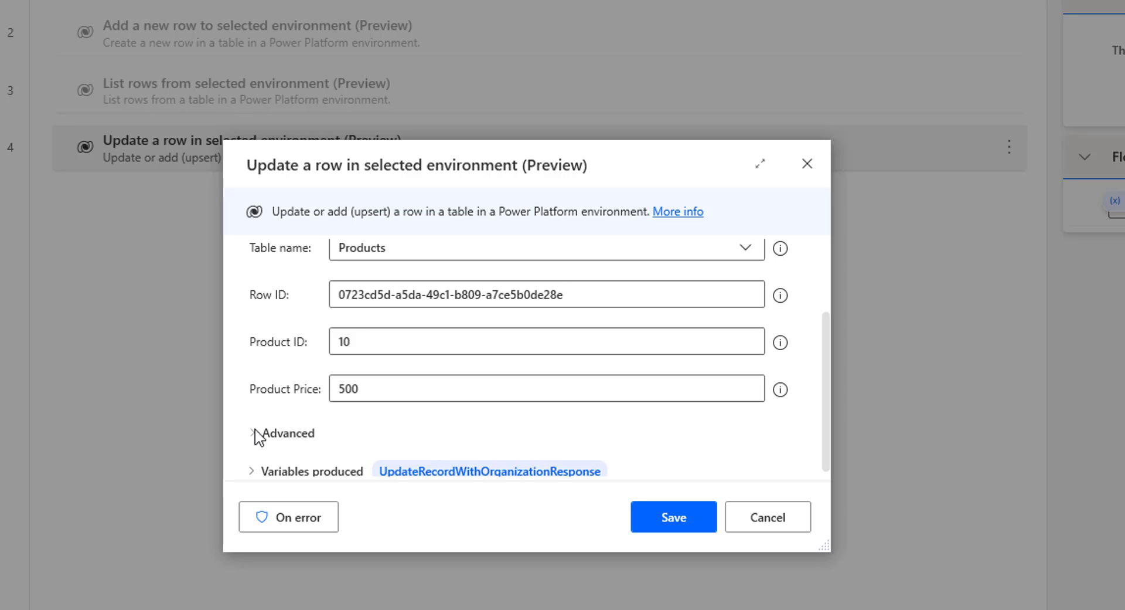
pyautogui.click(257, 436)
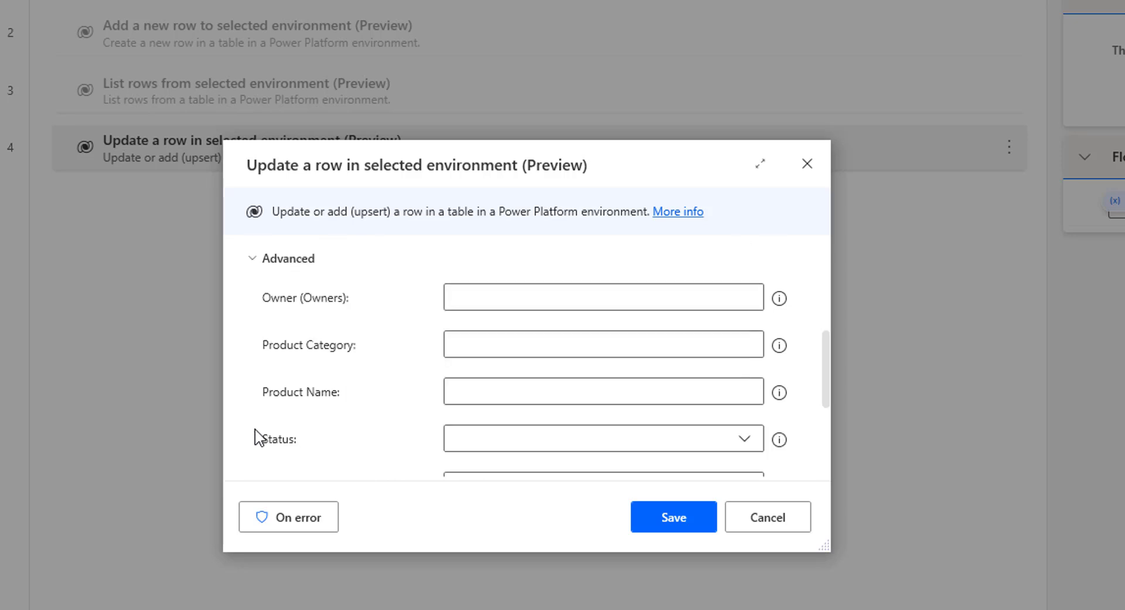
pyautogui.click(473, 395)
pyautogui.write('Key')
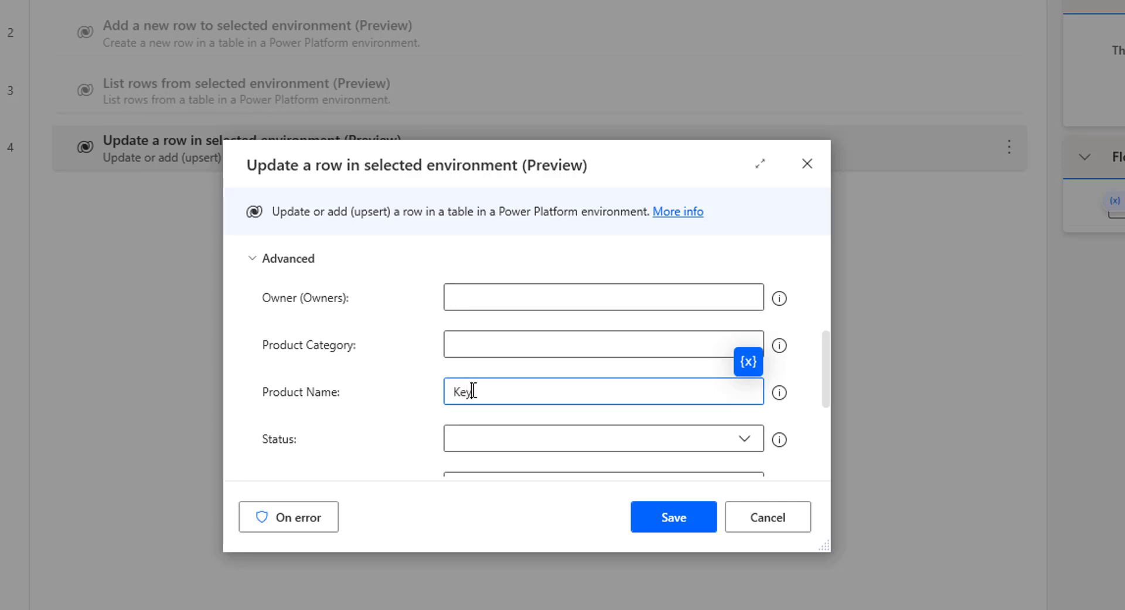
pyautogui.write('board')
pyautogui.click(477, 349)
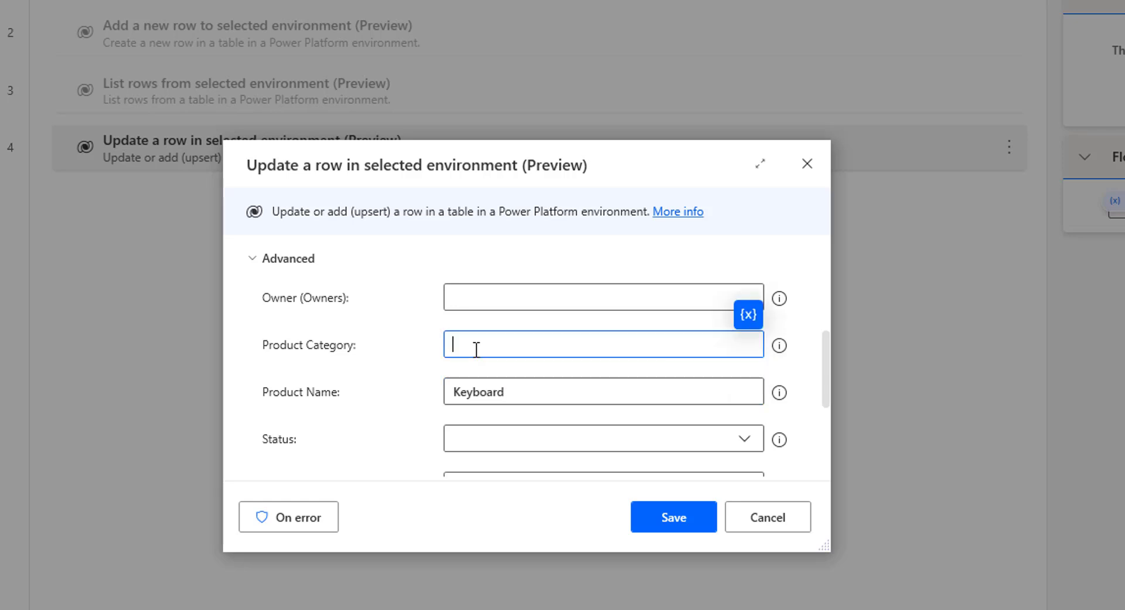
pyautogui.write('Computer')
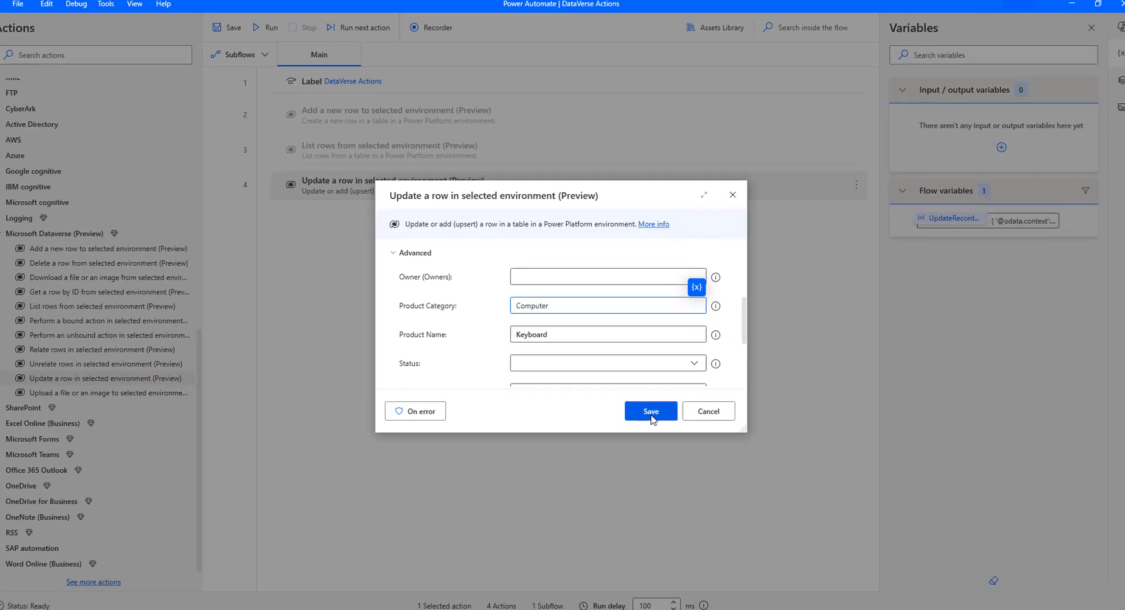
pyautogui.scroll(-1, 656, 352)
pyautogui.click(664, 413)
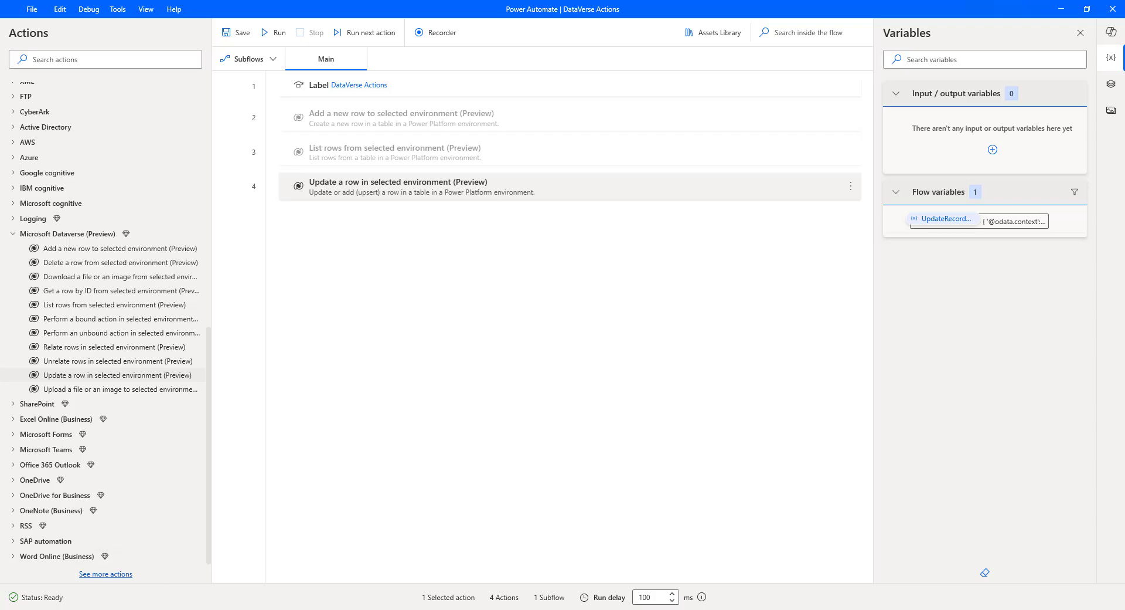
# Check the Products table in Power Apps, run the flow in Power Automate, and refresh the table to look for the Keyboard row.
pyautogui.click(169, 606)
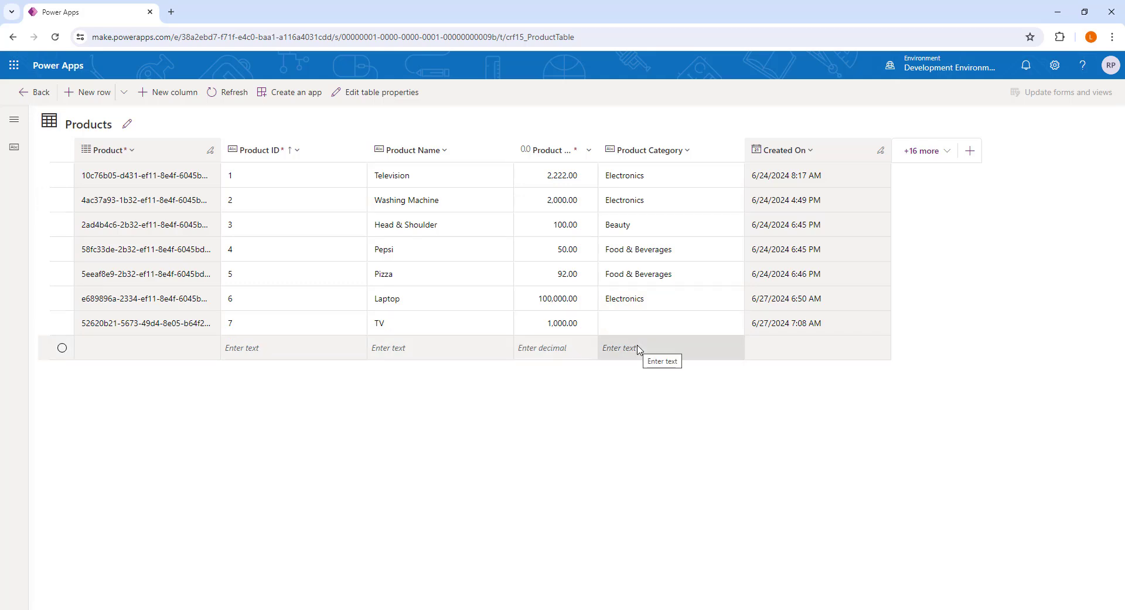
pyautogui.click(285, 573)
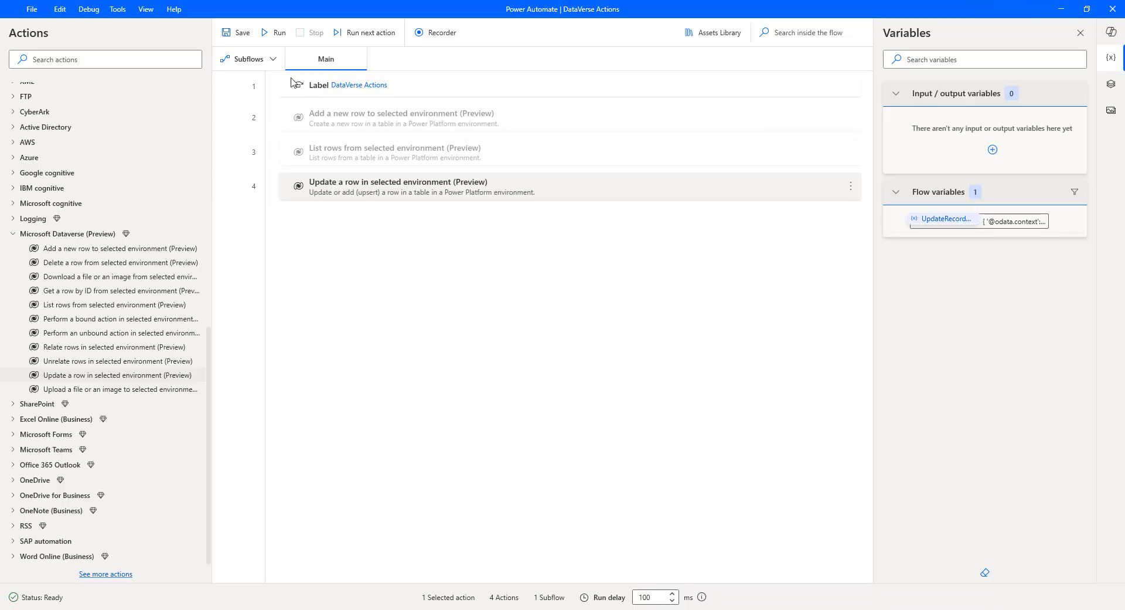
pyautogui.click(276, 35)
pyautogui.hotkey('alt', 'Tab')
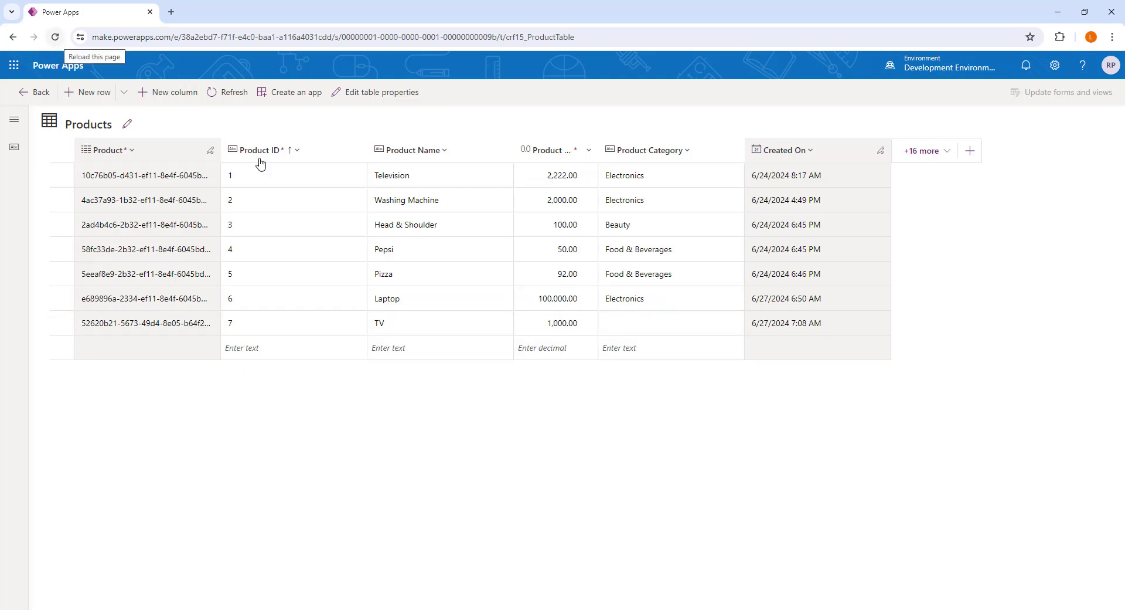
pyautogui.click(235, 101)
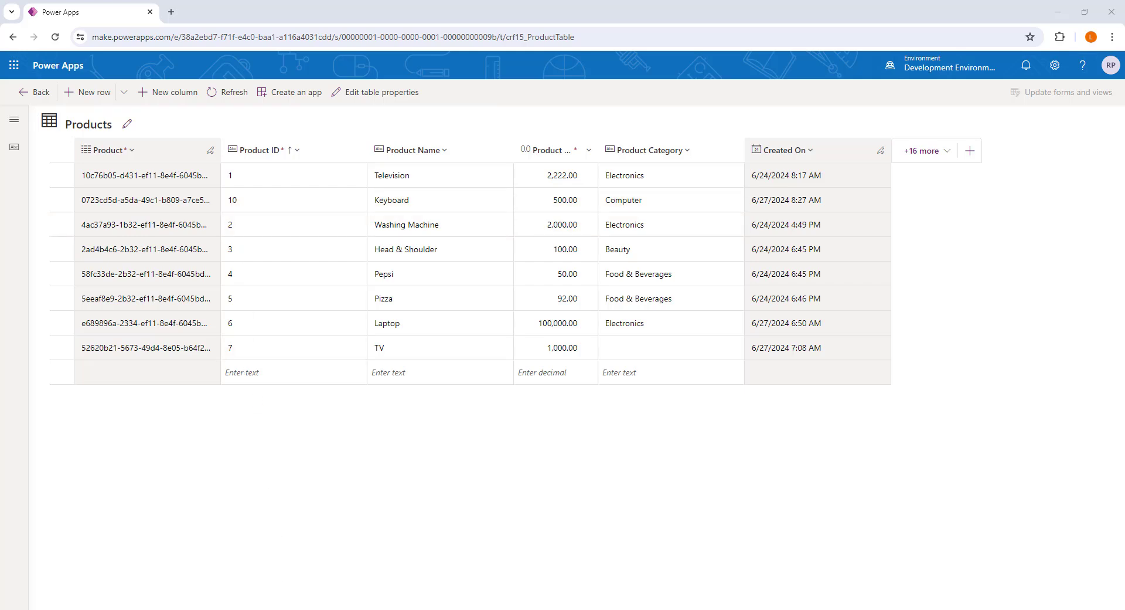
# Compare the GUID in the Command Prompt with the Keyboard row's Product value, and return to Power Automate.
pyautogui.moveTo(330, 609)
pyautogui.click(359, 554)
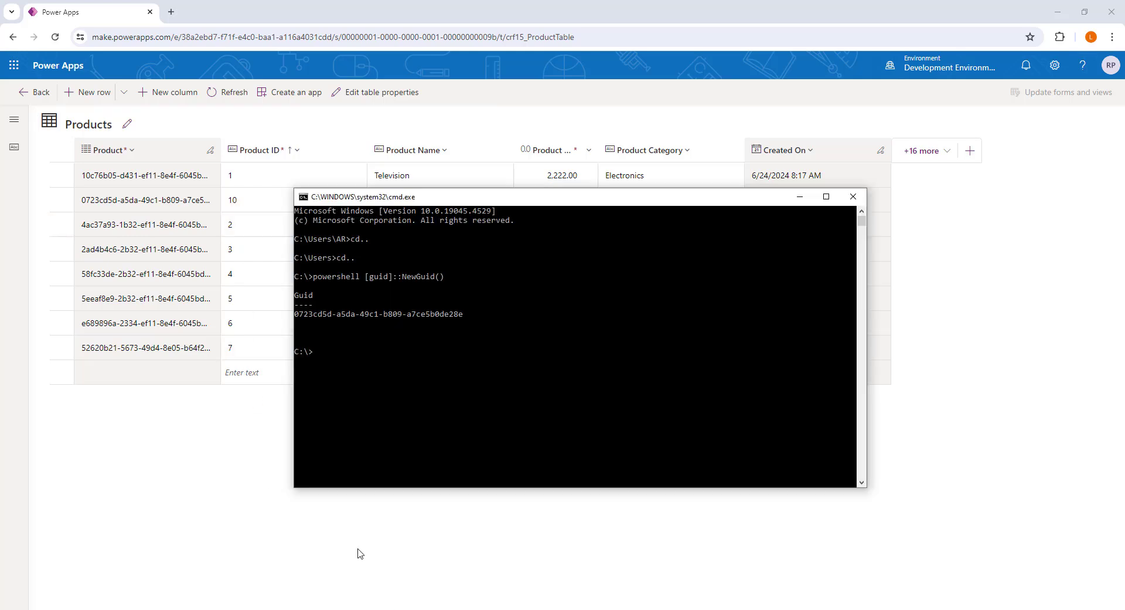
pyautogui.moveTo(432, 200); pyautogui.dragTo(679, 144)
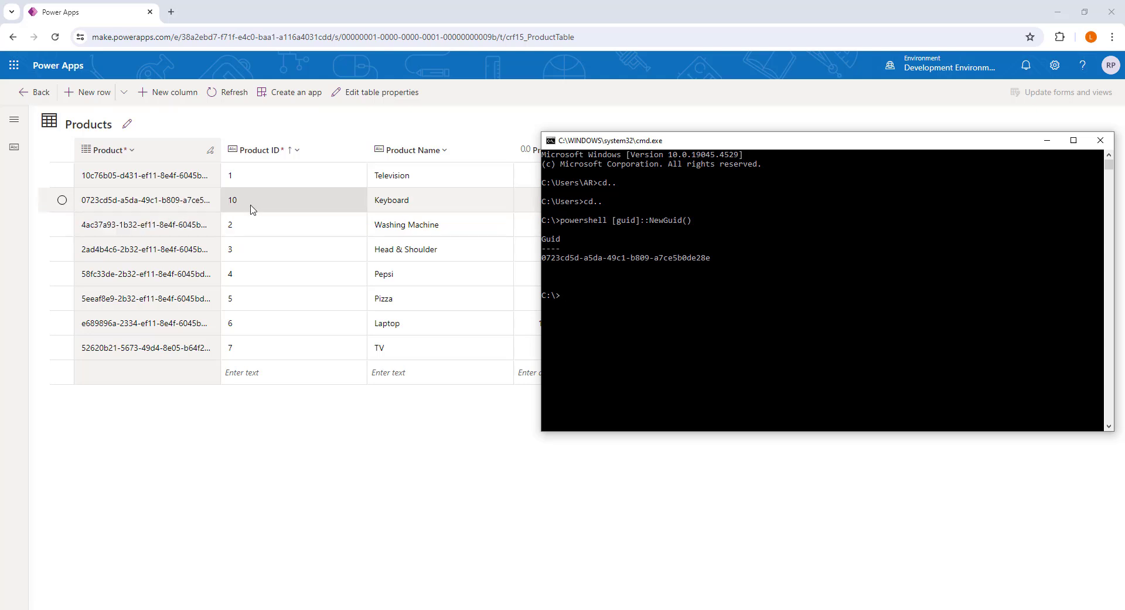
pyautogui.hotkey('alt', 'Tab')
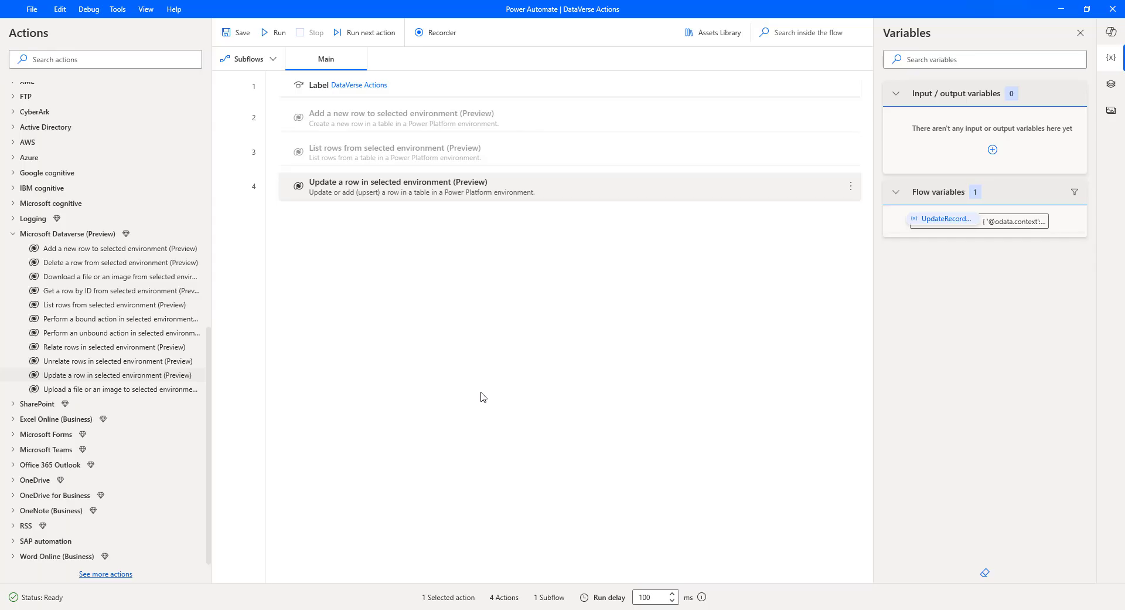